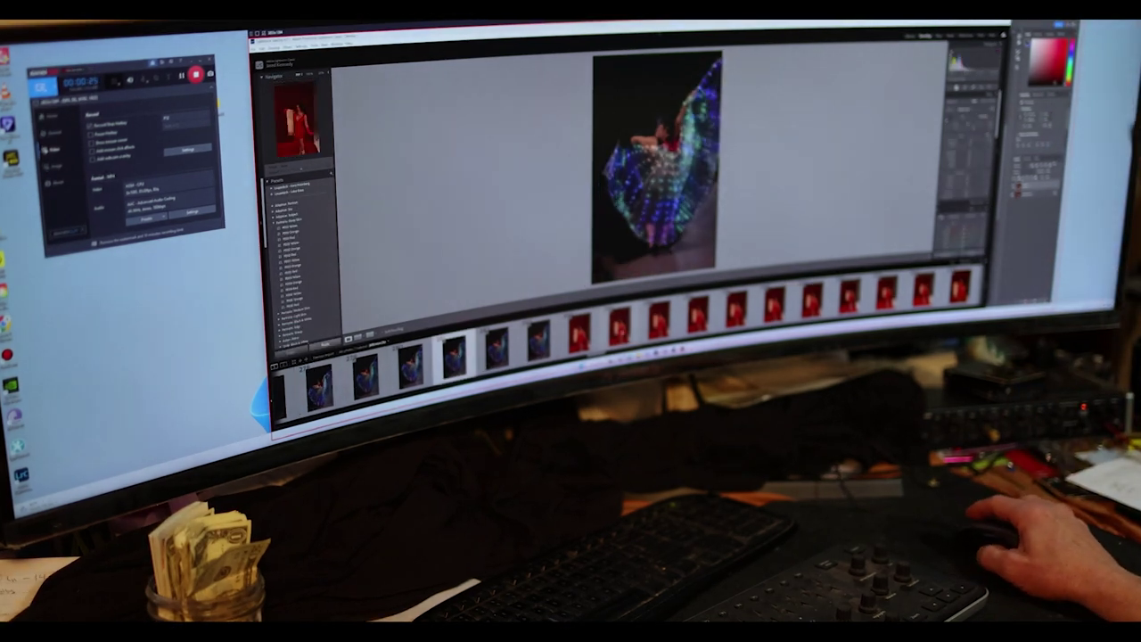
# Step: Apply automatic tone to the photo of the woman in red holding a scroll and lower its exposure slightly
pyautogui.click(620, 327)
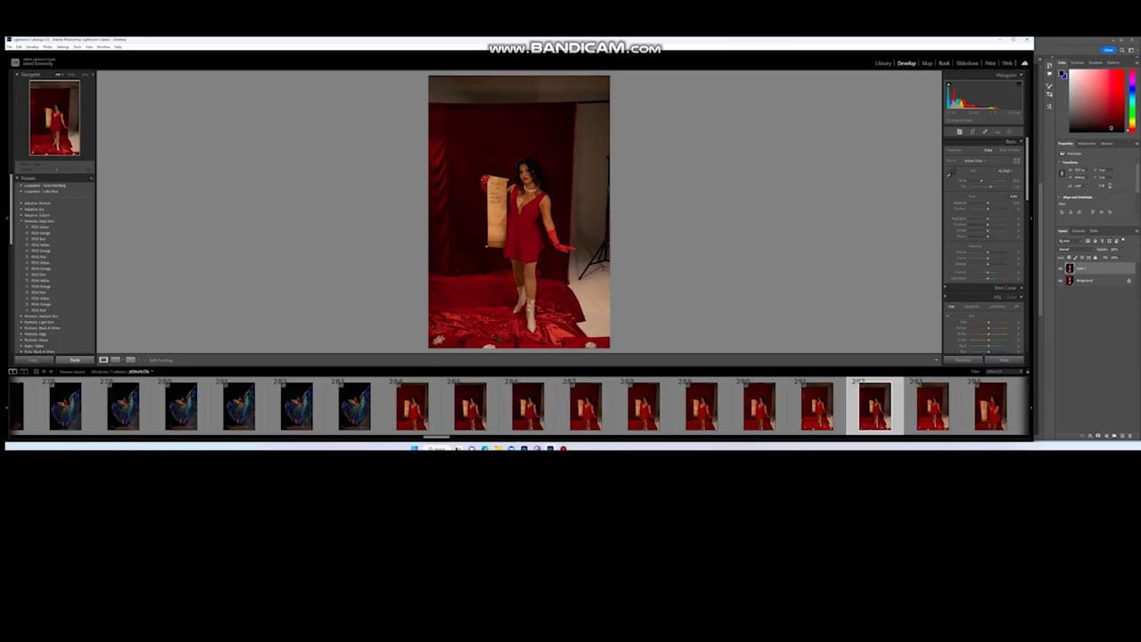
pyautogui.hotkey('ctrl', 'u')
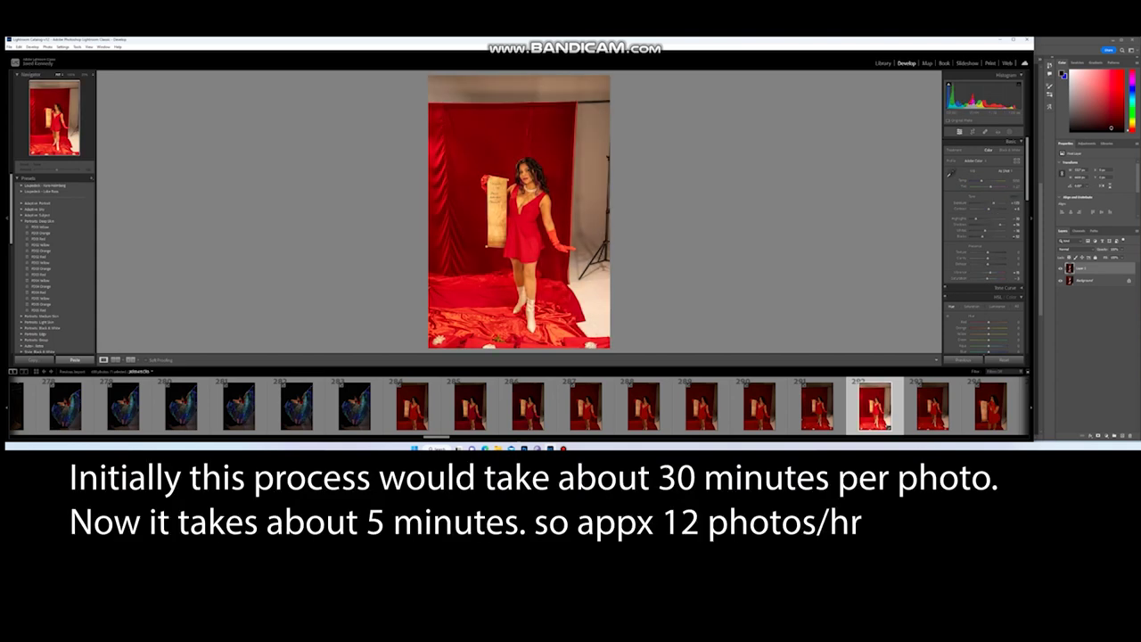
pyautogui.moveTo(994, 203); pyautogui.dragTo(992, 203)
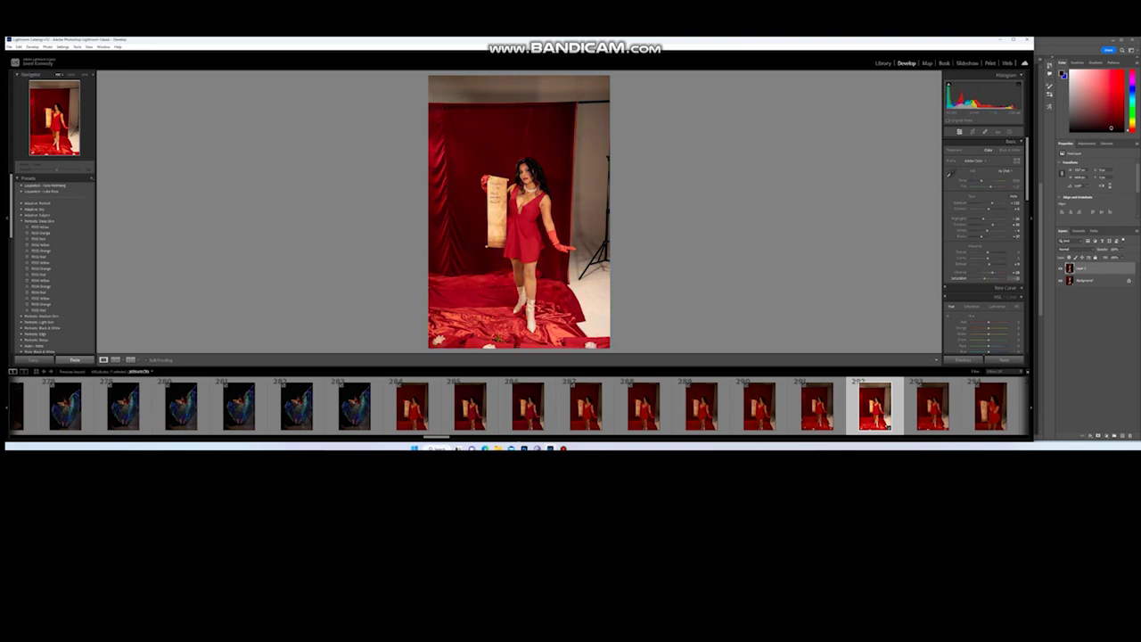
pyautogui.scroll(-15, 984, 231)
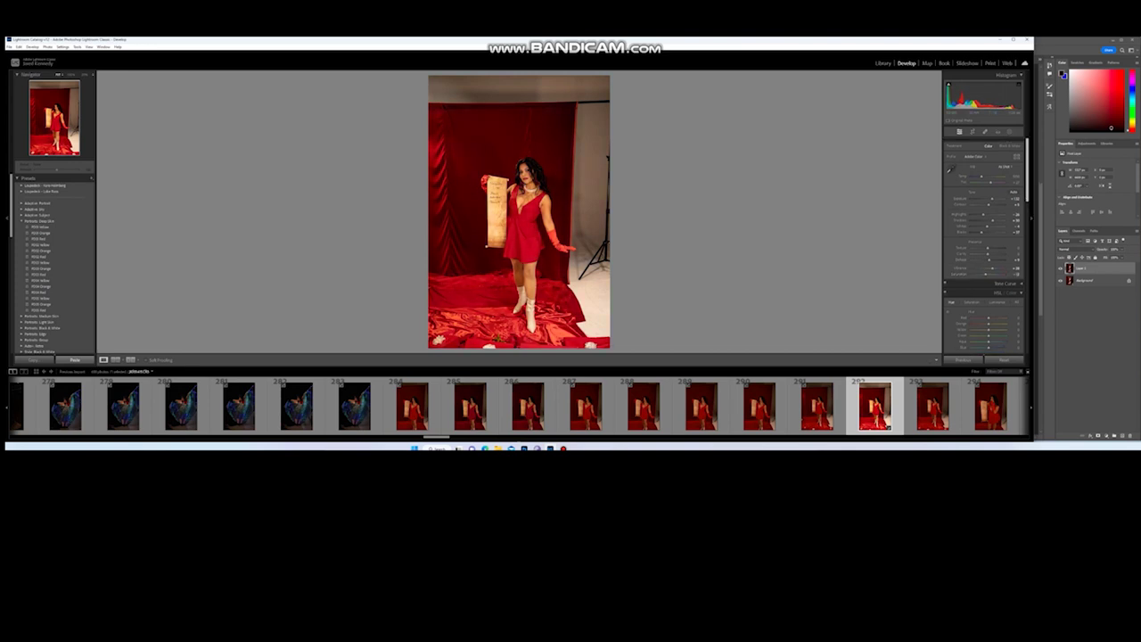
pyautogui.scroll(-2, 984, 232)
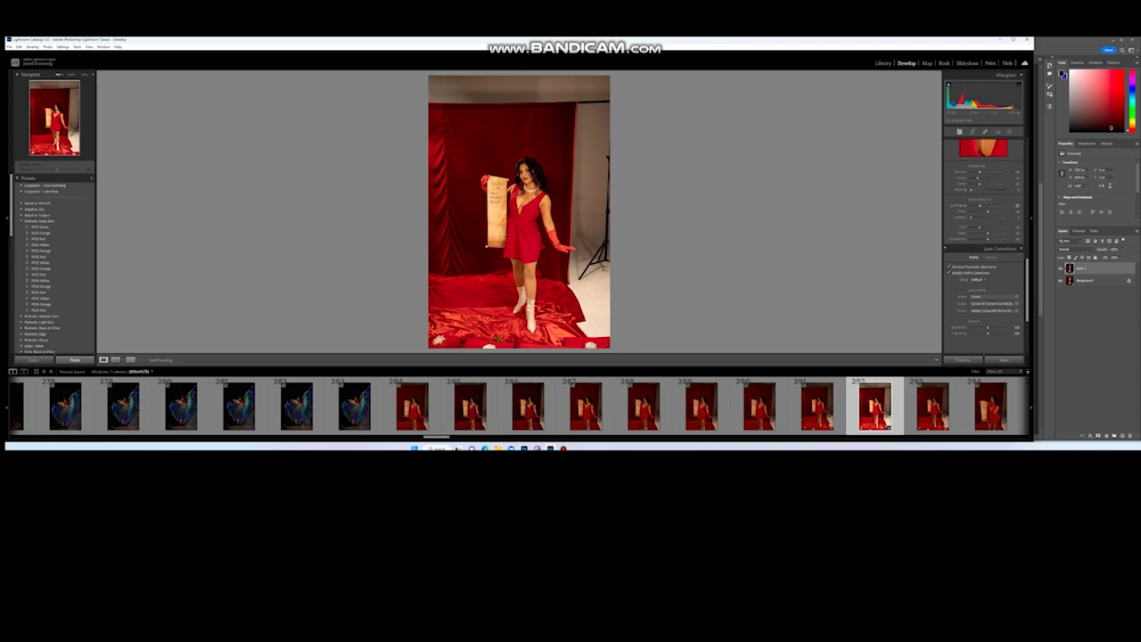
# Step: Crop the photo to a 4 x 5 ratio, framing the woman tightly from above her head to below her boots
pyautogui.press('r')
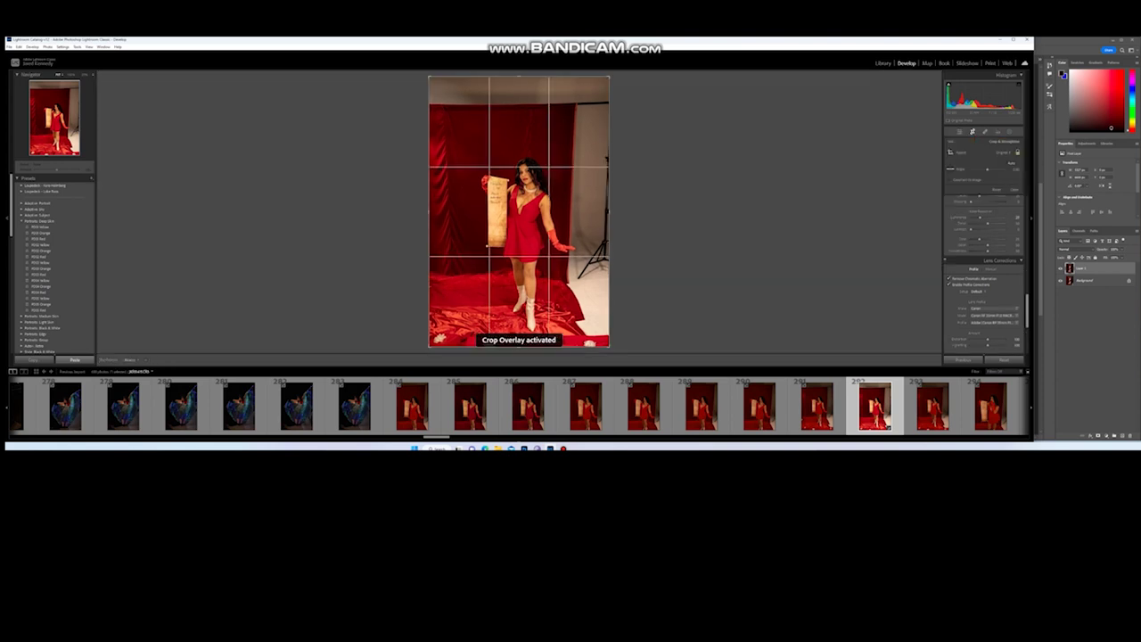
pyautogui.click(1002, 152)
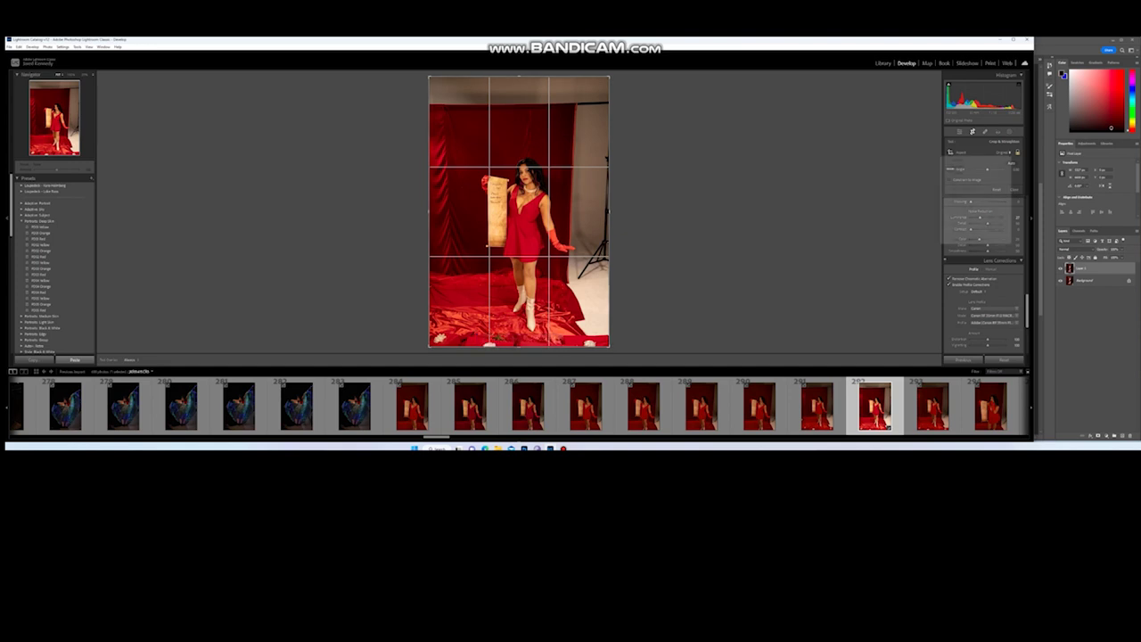
pyautogui.click(961, 188)
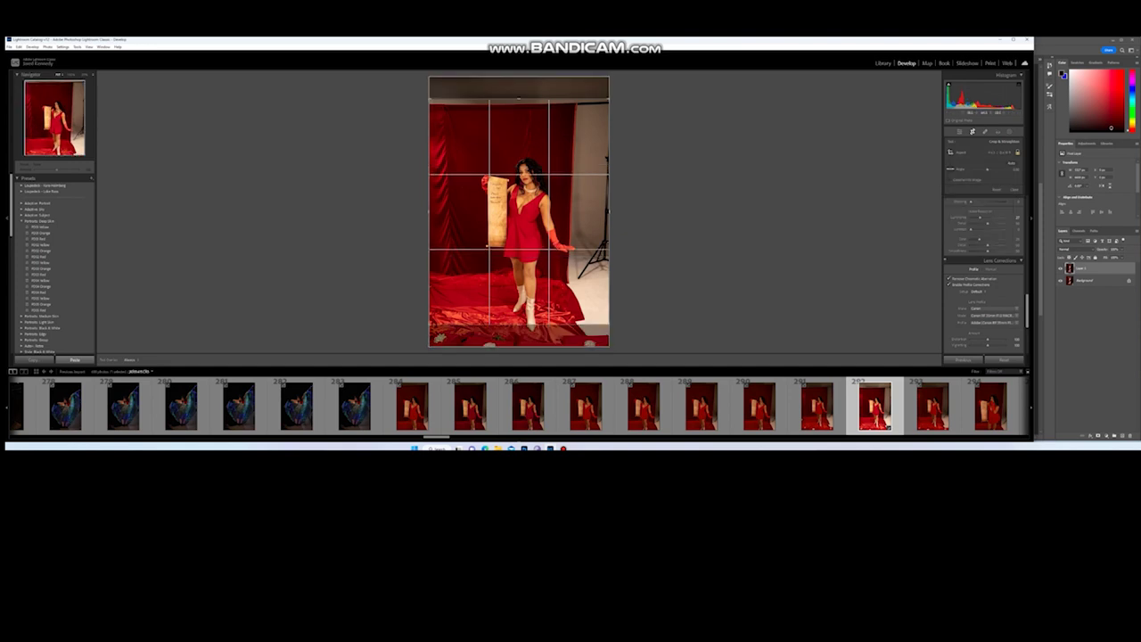
pyautogui.moveTo(609, 99); pyautogui.dragTo(592, 120)
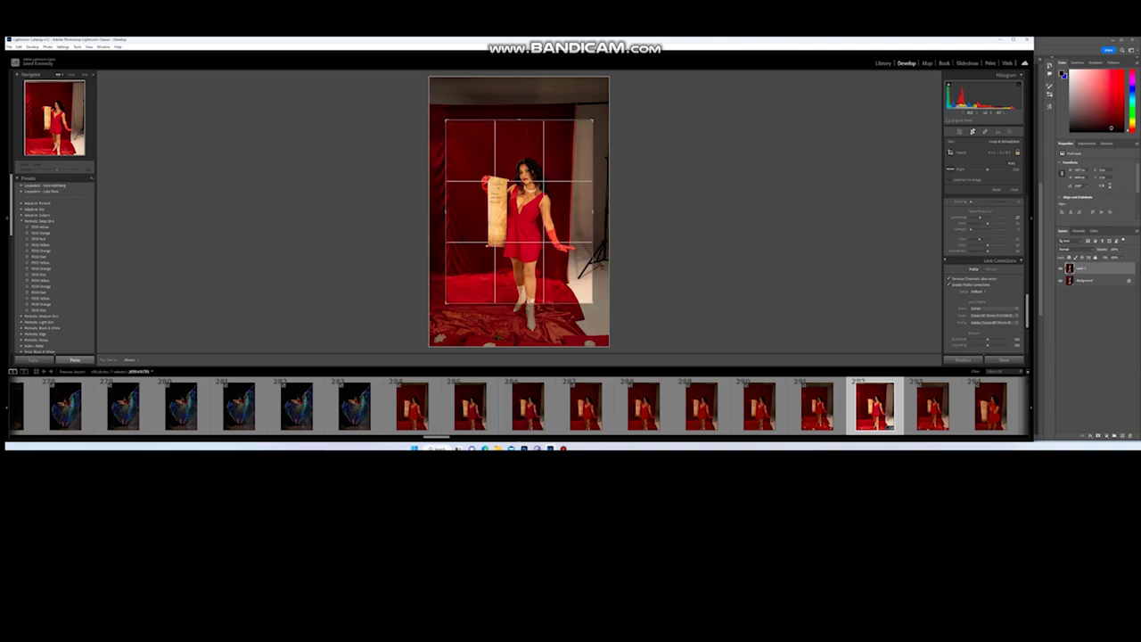
pyautogui.moveTo(526, 214); pyautogui.dragTo(524, 185)
pyautogui.moveTo(593, 304); pyautogui.dragTo(596, 307)
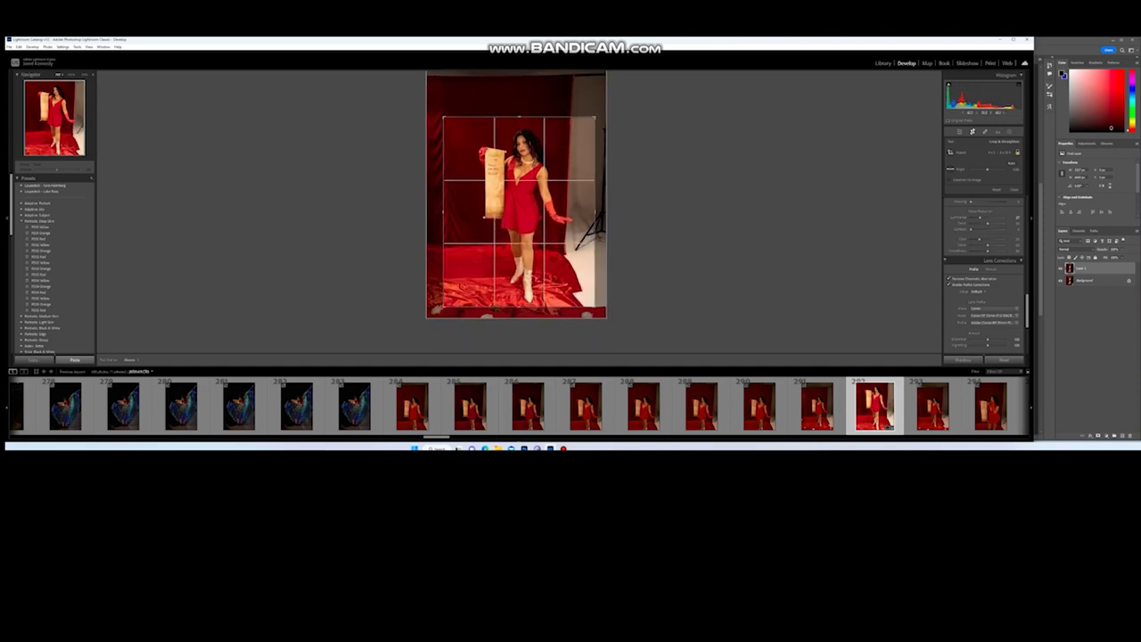
pyautogui.moveTo(526, 214); pyautogui.dragTo(524, 213)
pyautogui.press('Return')
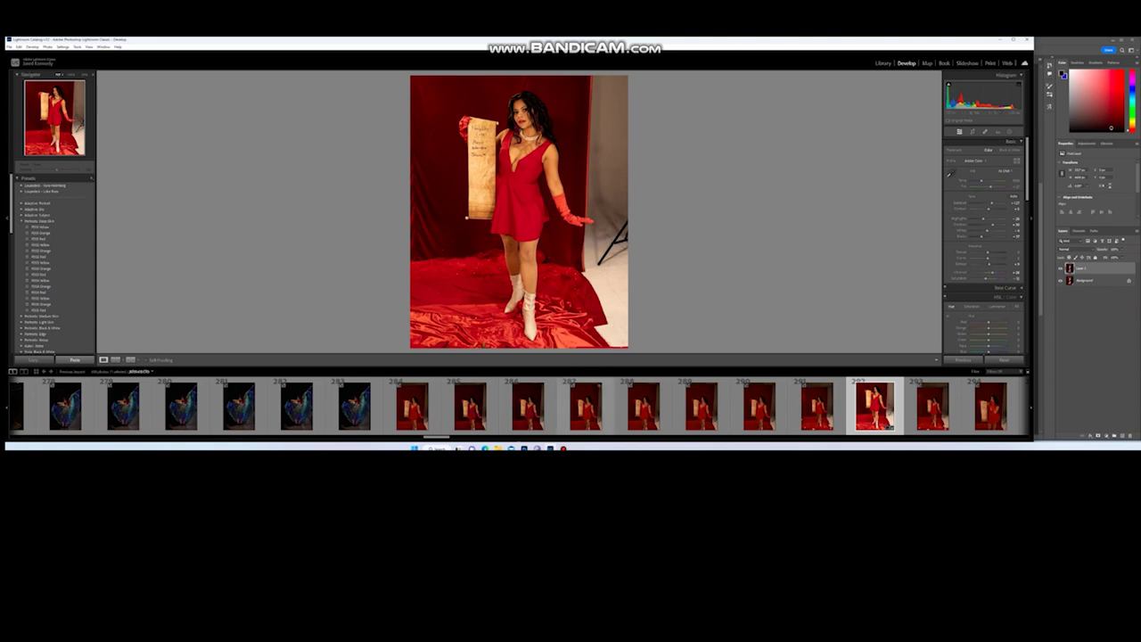
# Step: Send the cropped photo from Lightroom Classic to Photoshop for editing
pyautogui.rightClick(878, 403)
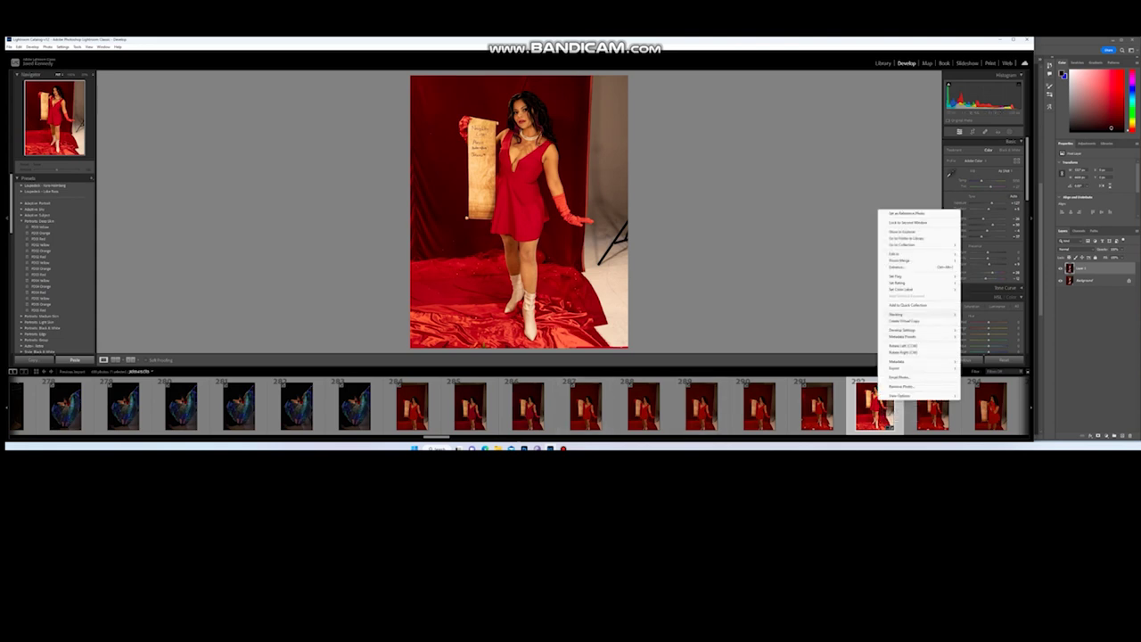
pyautogui.moveTo(895, 254)
pyautogui.click(992, 254)
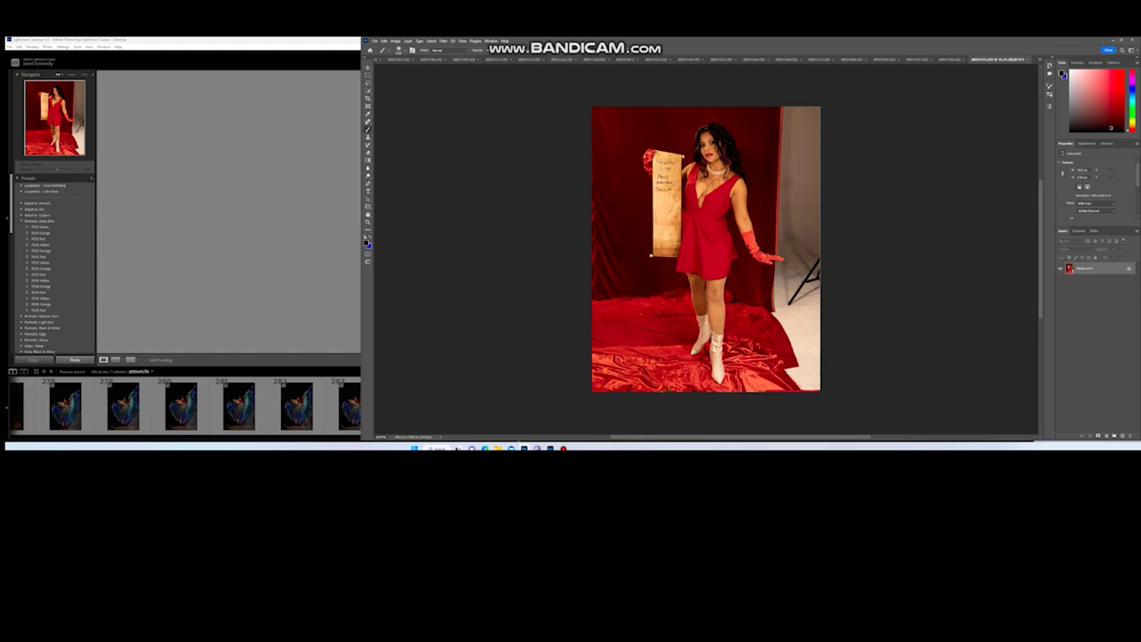
pyautogui.click(443, 41)
pyautogui.click(455, 47)
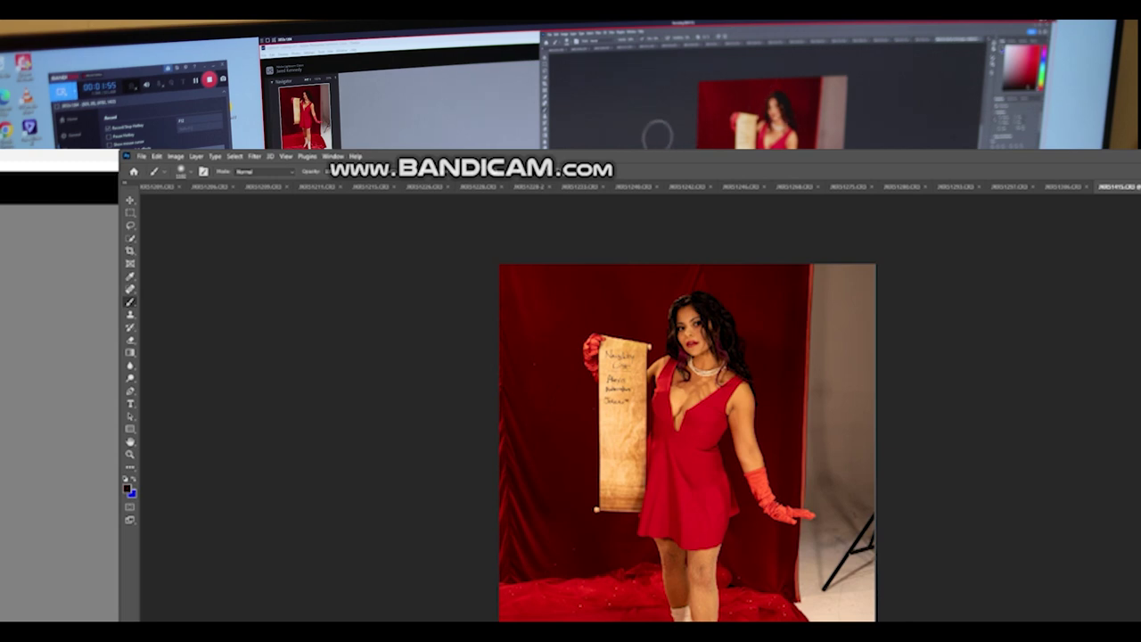
# Step: Select the subject automatically and invert the selection so that only the background can be edited
pyautogui.click(234, 156)
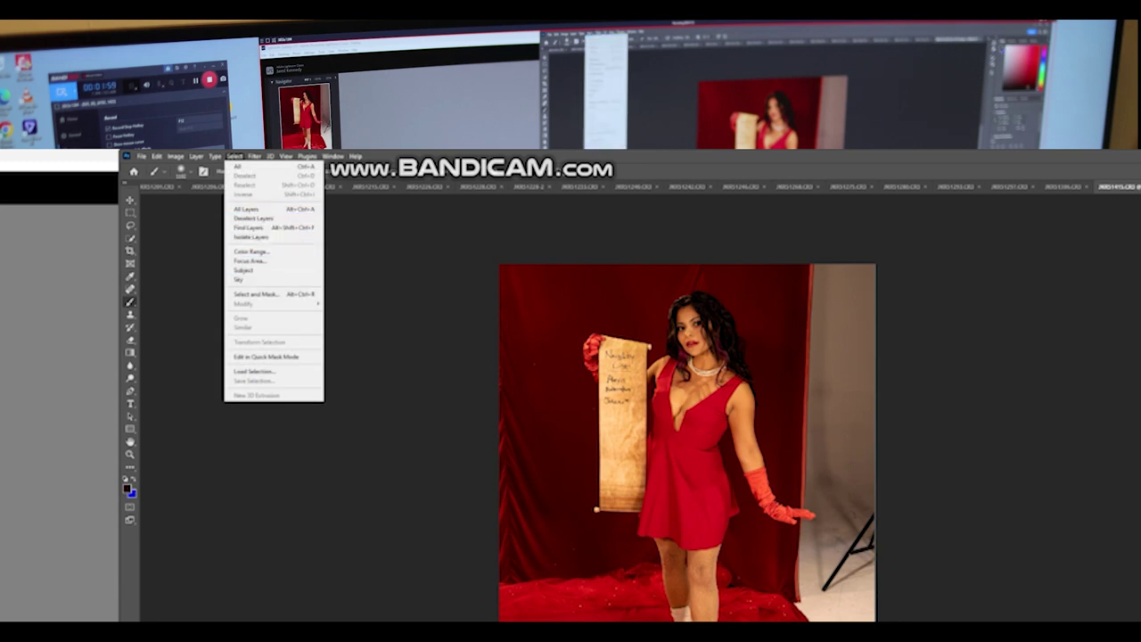
pyautogui.click(251, 270)
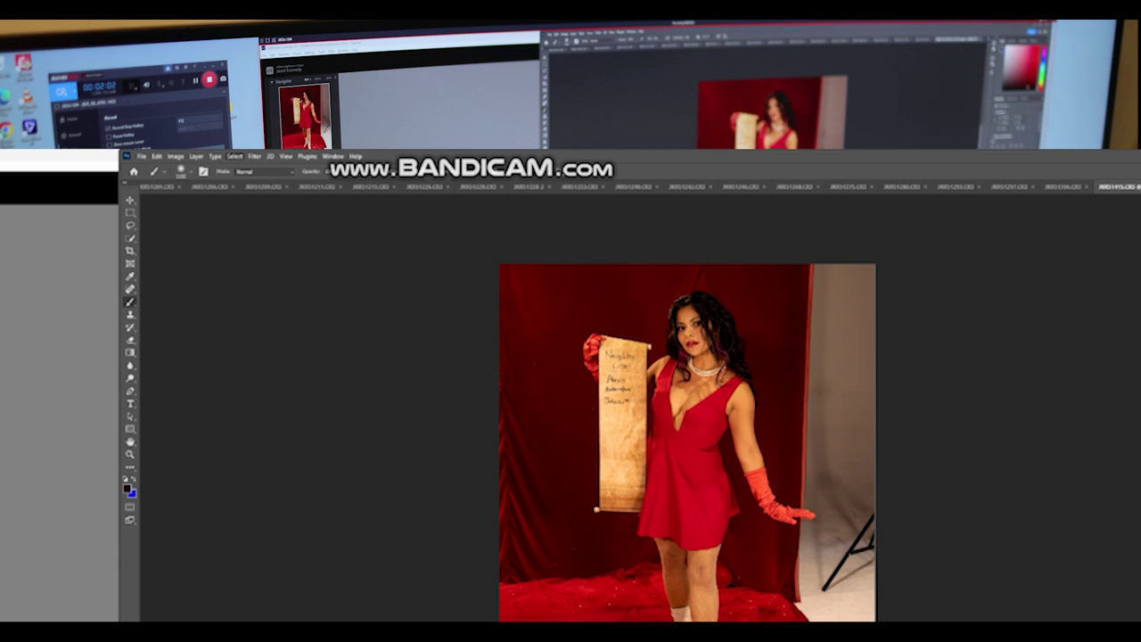
pyautogui.click(234, 156)
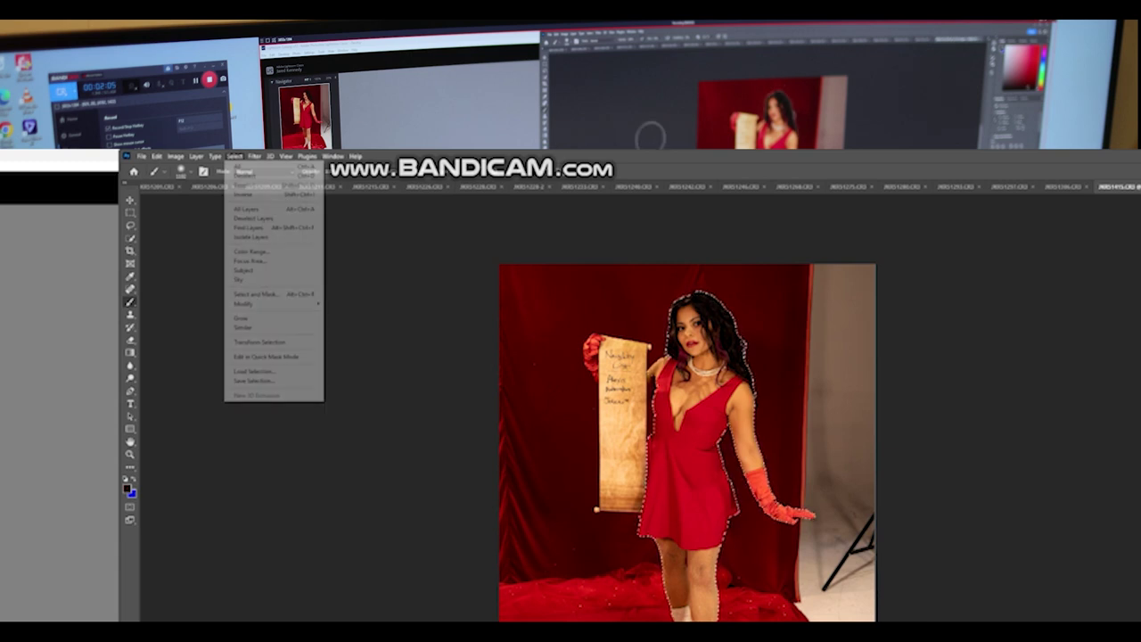
pyautogui.click(245, 187)
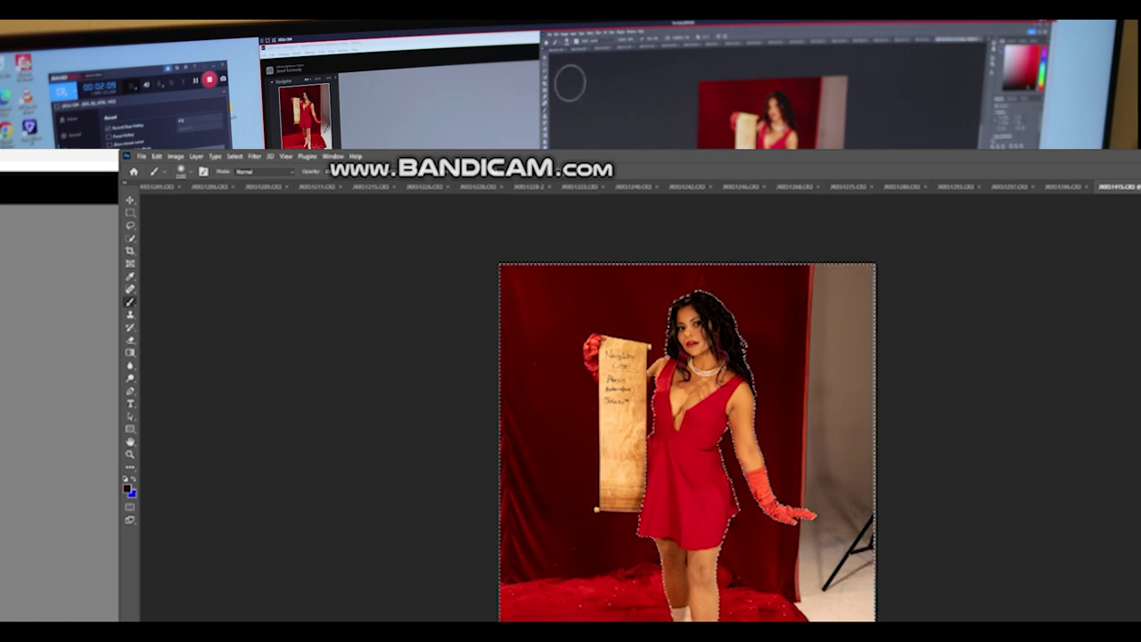
pyautogui.hotkey('ctrl', 'shift', 'i')
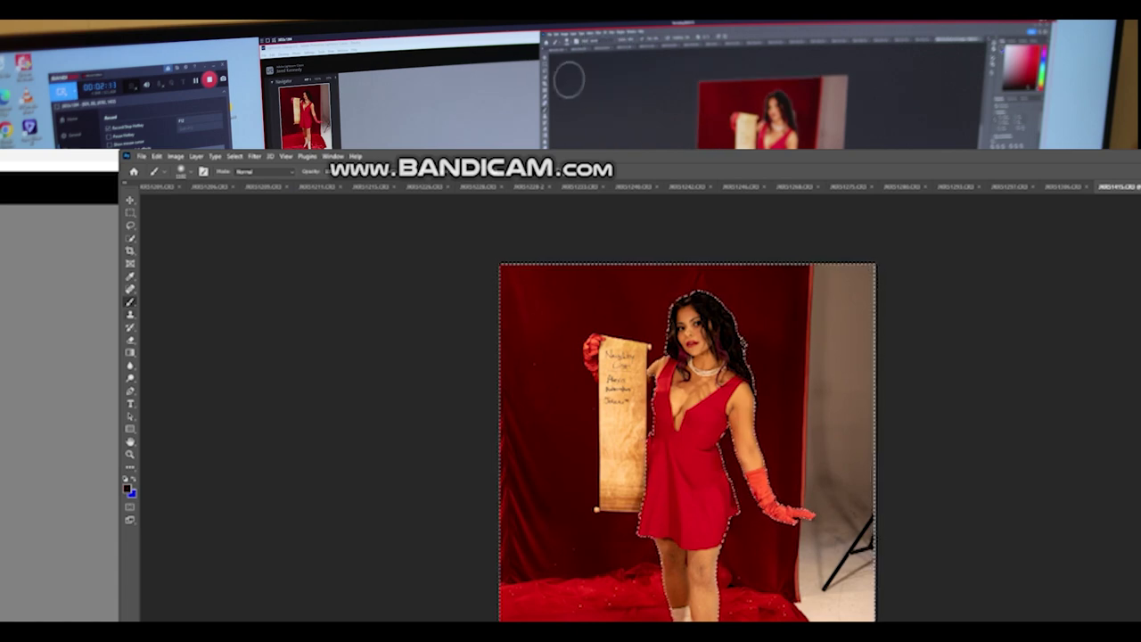
# Step: Choose the Clone Stamp tool and reduce its brush size for retouching the background
pyautogui.click(130, 313)
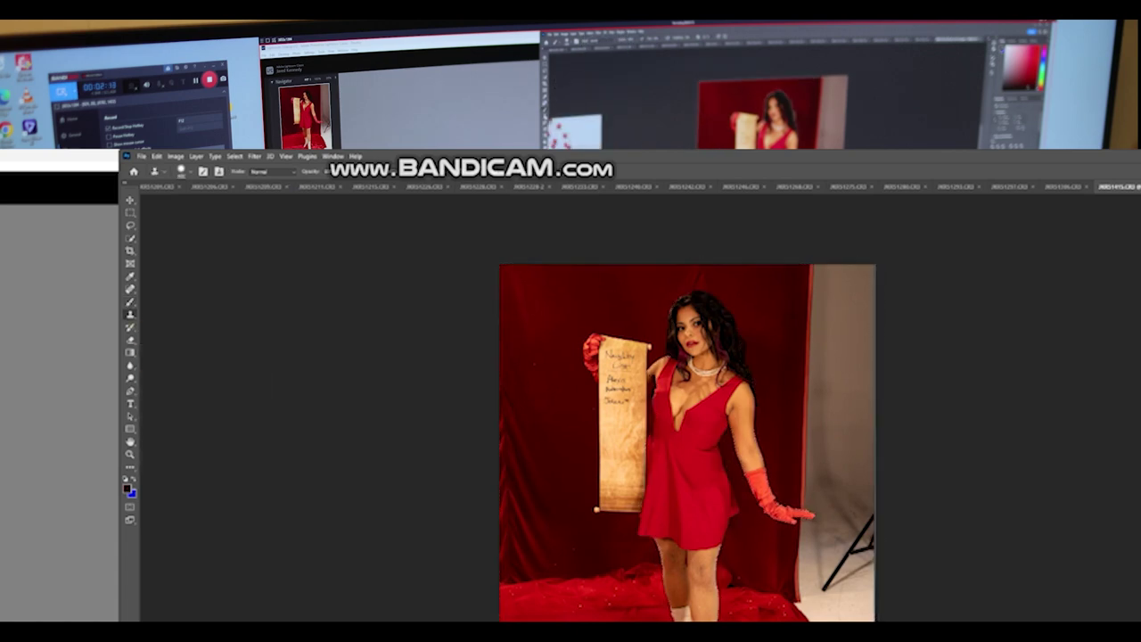
pyautogui.rightClick(539, 444)
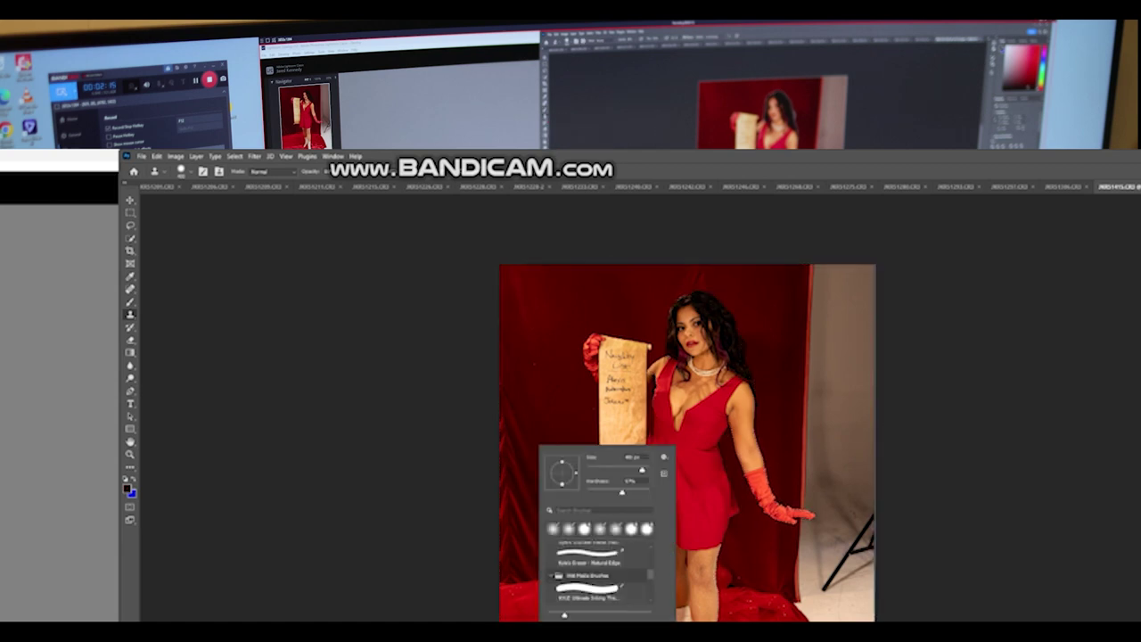
pyautogui.click(645, 470)
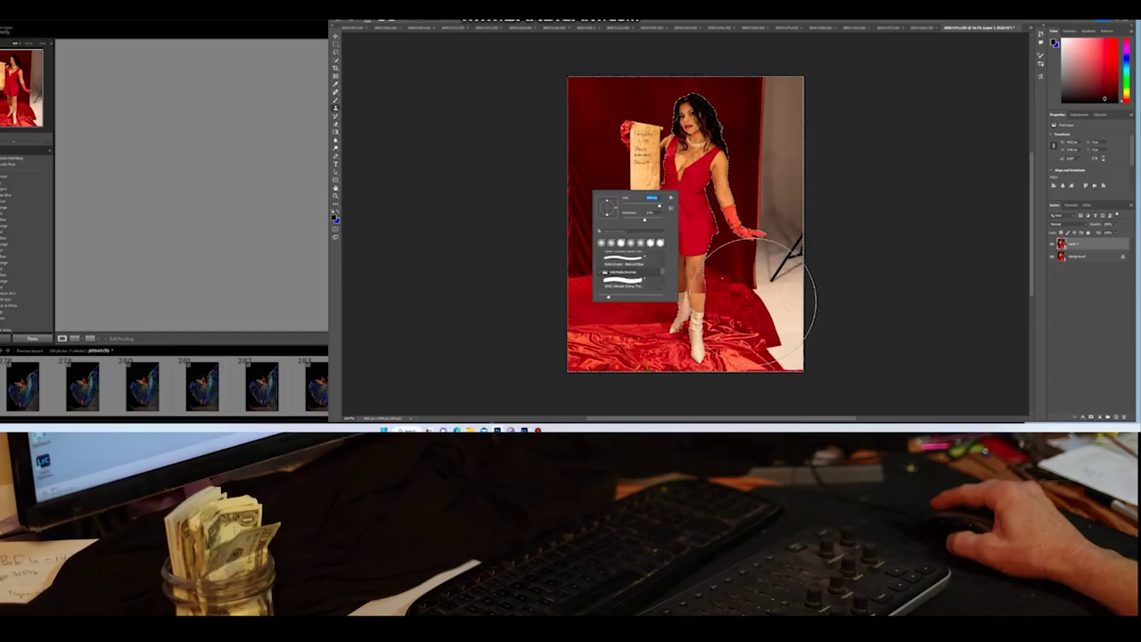
pyautogui.moveTo(660, 206); pyautogui.dragTo(650, 206)
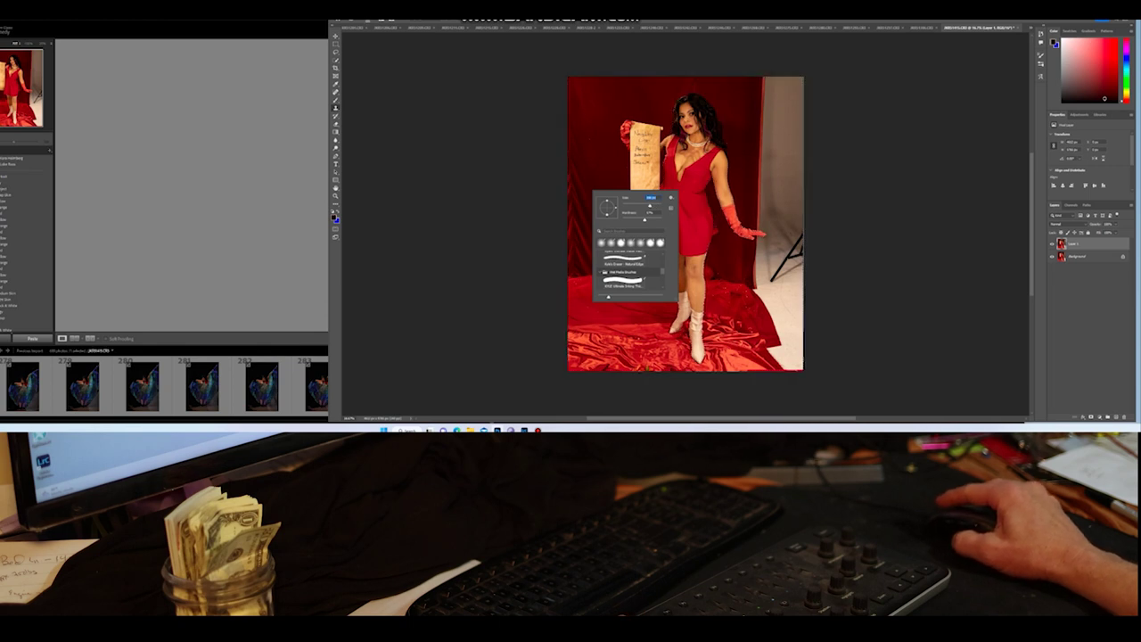
pyautogui.moveTo(650, 206); pyautogui.dragTo(656, 206)
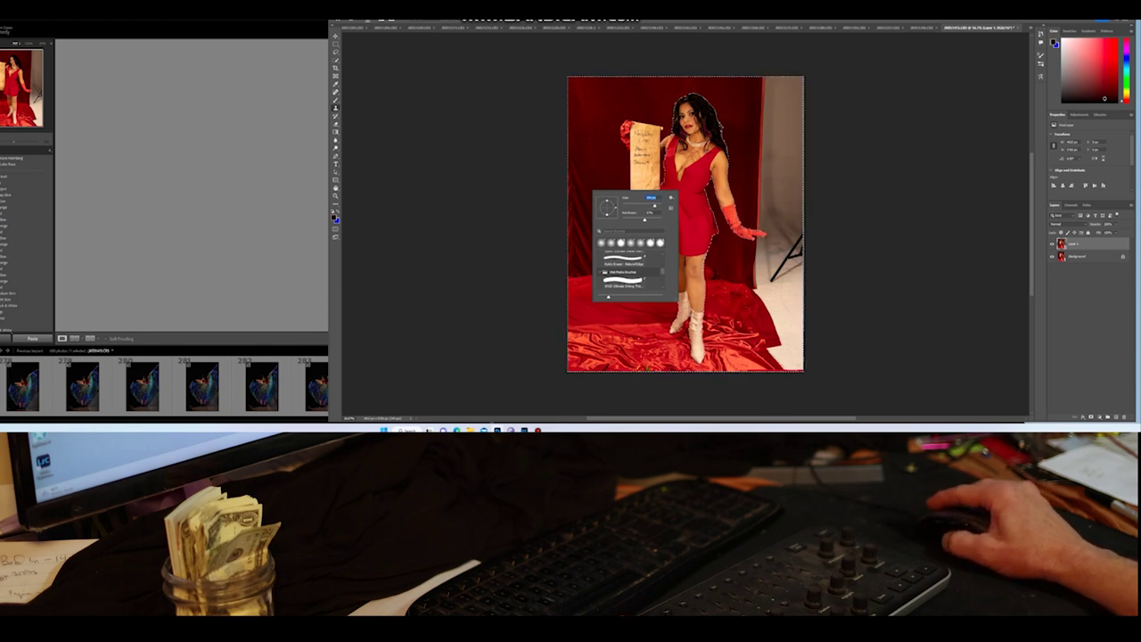
pyautogui.press('Return')
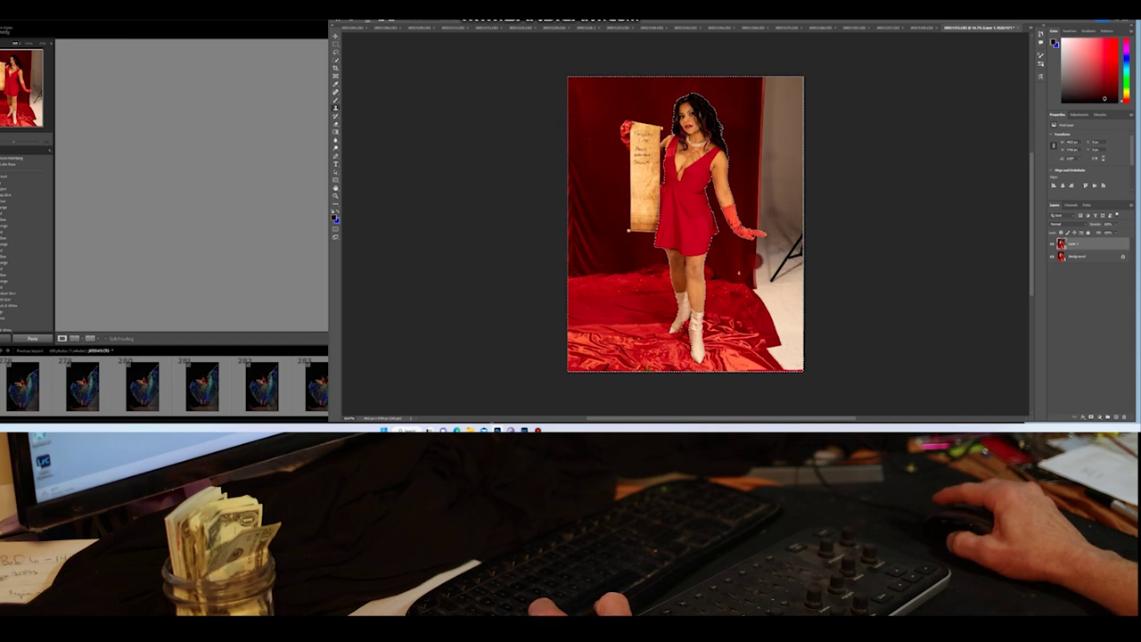
# Step: Clone red fabric and curtain over the white floor and the light stand beside the gloved hand, undoing the poor stroke
pyautogui.click(757, 278)
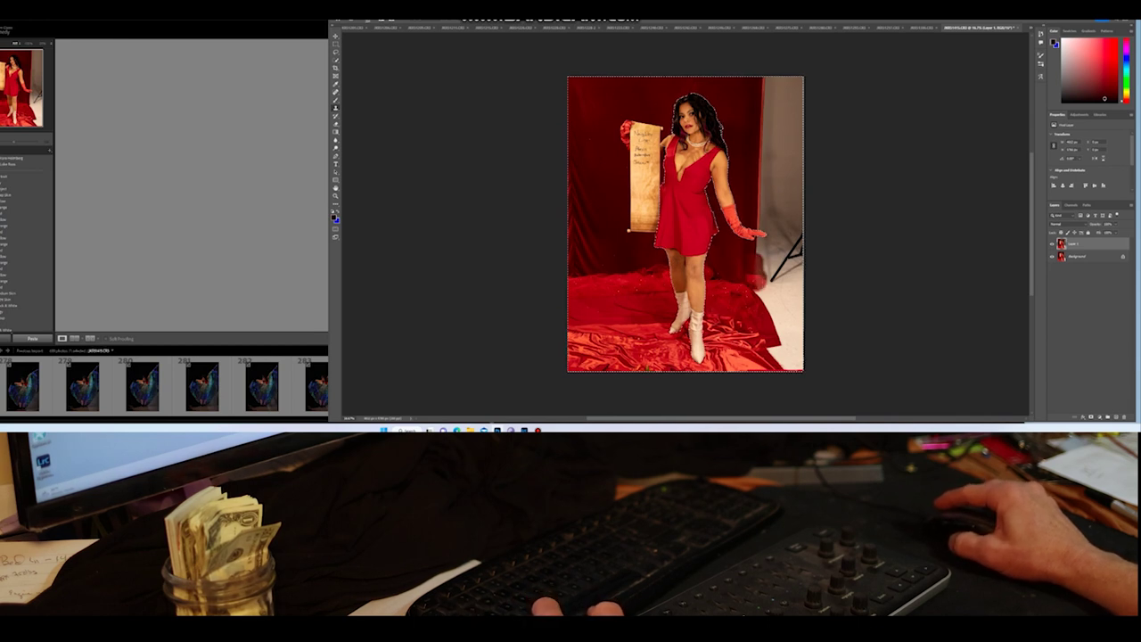
pyautogui.moveTo(760, 283)
pyautogui.mouseDown()
pyautogui.moveTo(777, 298)
pyautogui.moveTo(780, 335)
pyautogui.moveTo(780, 291)
pyautogui.moveTo(796, 284)
pyautogui.moveTo(794, 337)
pyautogui.moveTo(767, 354)
pyautogui.moveTo(795, 353)
pyautogui.moveTo(783, 364)
pyautogui.moveTo(798, 341)
pyautogui.mouseUp()
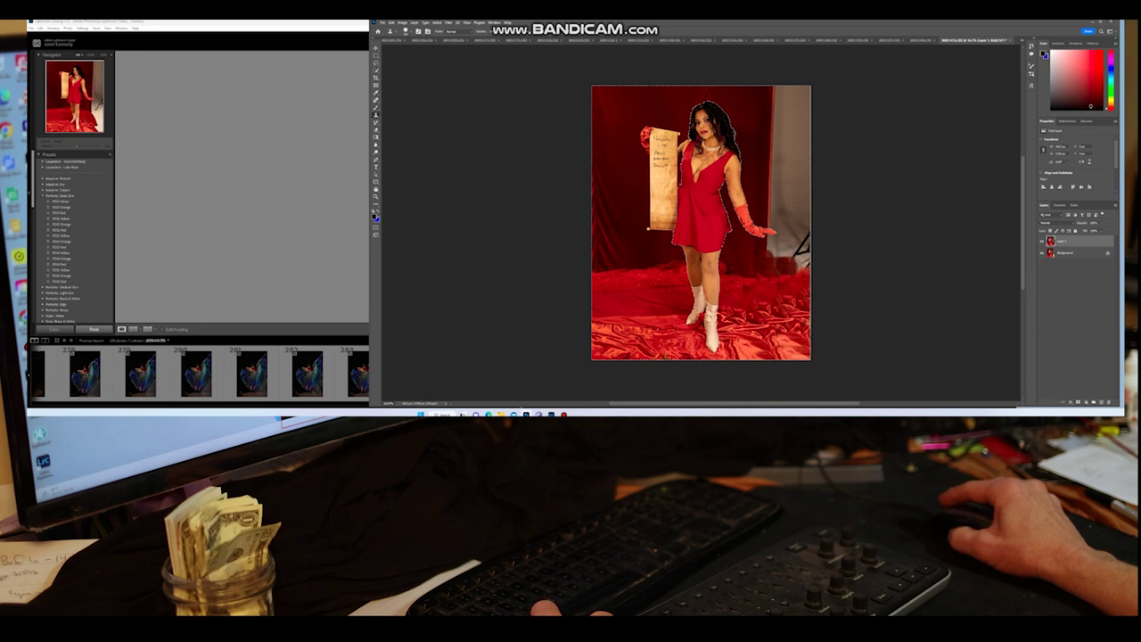
pyautogui.moveTo(805, 252); pyautogui.dragTo(774, 250)
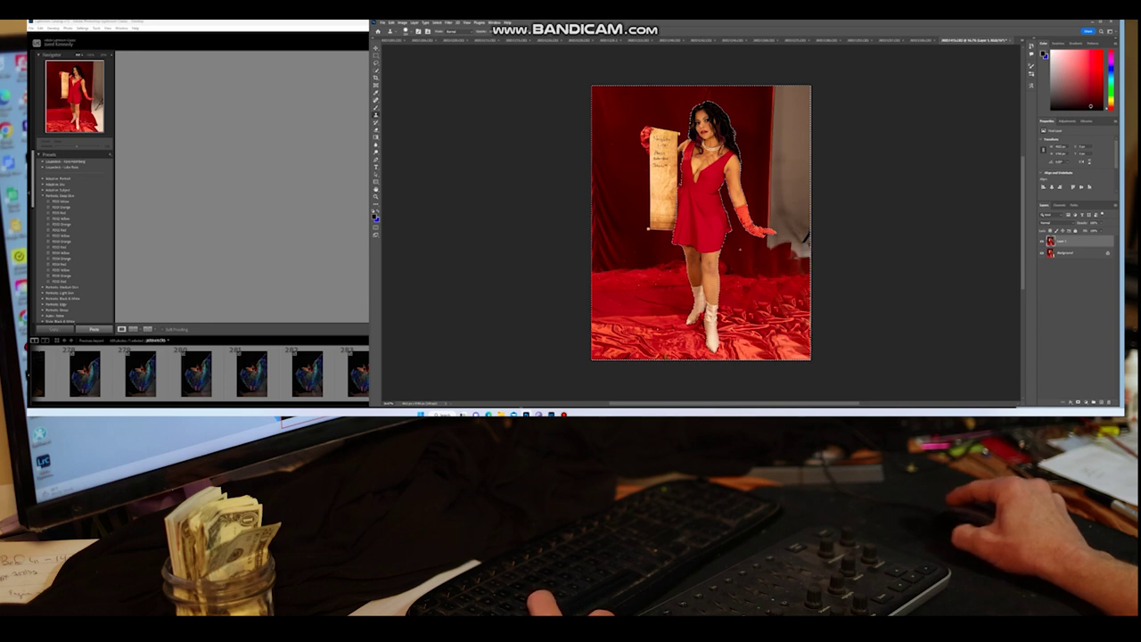
pyautogui.hotkey('ctrl', 'z')
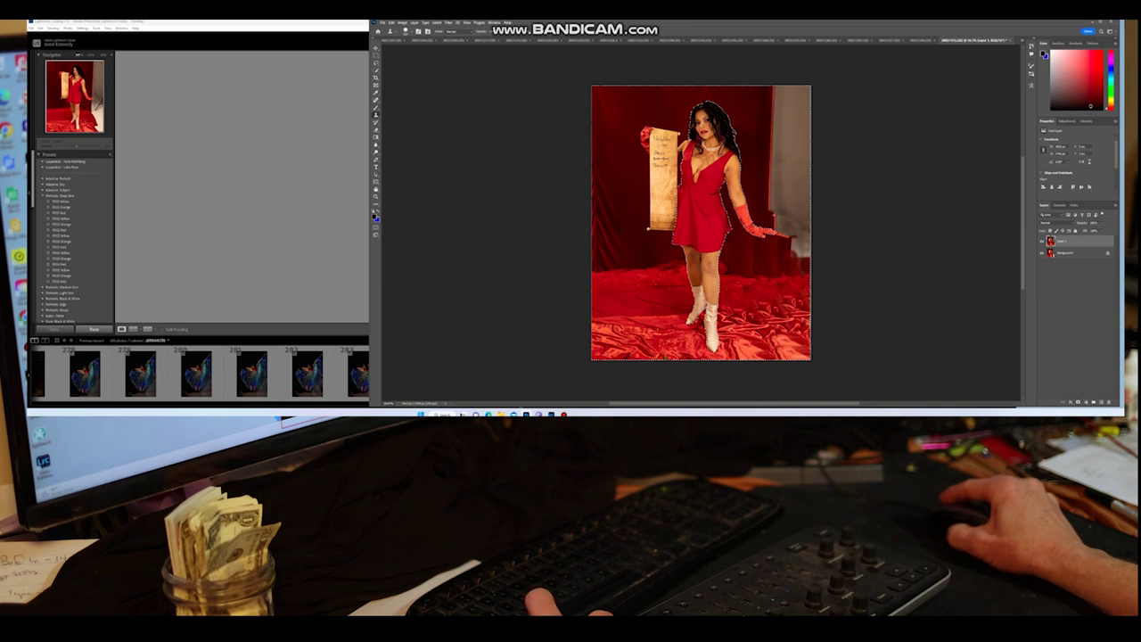
pyautogui.moveTo(796, 235); pyautogui.dragTo(788, 241)
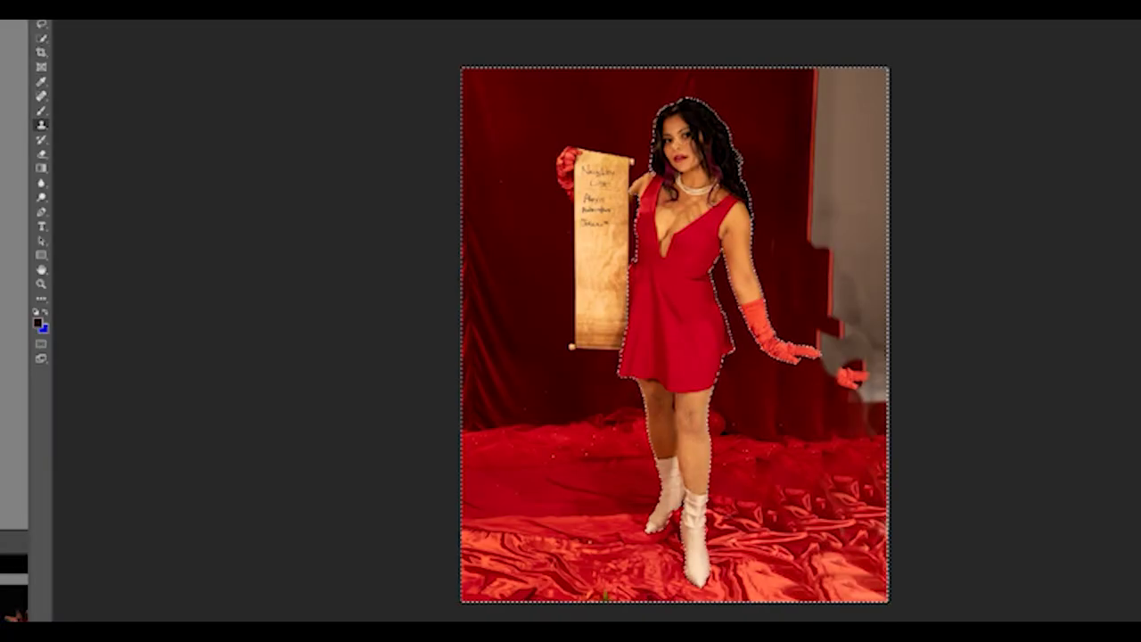
# Step: Clone the dark red curtain over the upper part of the grey wall and the stray arm copies beside the woman
pyautogui.moveTo(820, 73)
pyautogui.mouseDown()
pyautogui.moveTo(805, 253)
pyautogui.moveTo(842, 75)
pyautogui.moveTo(851, 200)
pyautogui.moveTo(854, 85)
pyautogui.moveTo(872, 210)
pyautogui.moveTo(883, 85)
pyautogui.mouseUp()
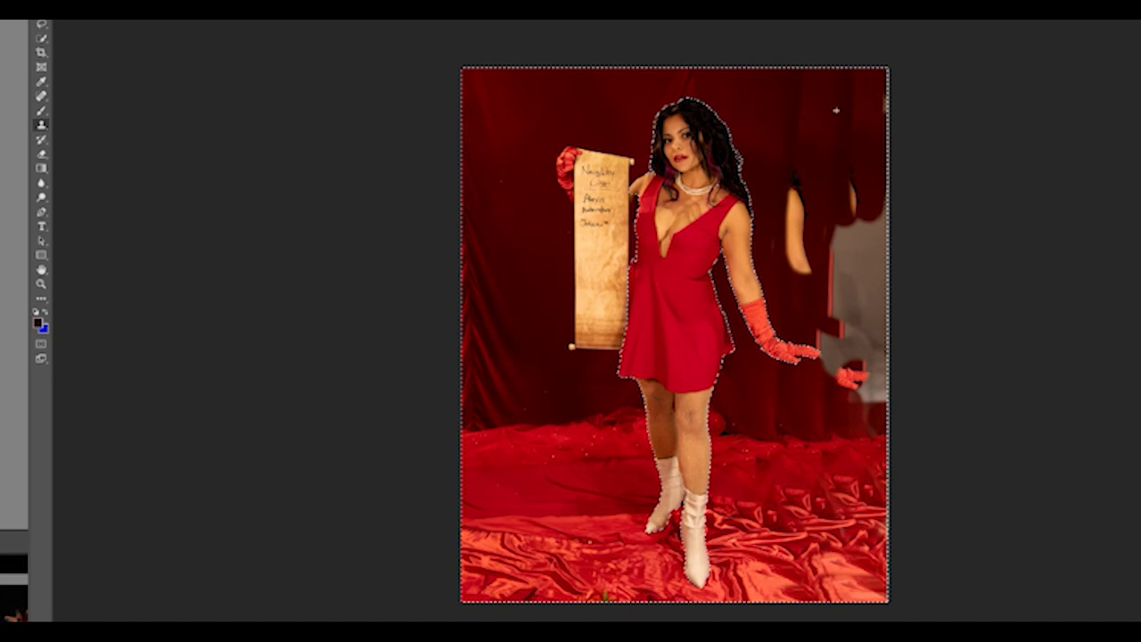
pyautogui.moveTo(874, 234)
pyautogui.mouseDown()
pyautogui.moveTo(848, 207)
pyautogui.moveTo(858, 255)
pyautogui.mouseUp()
pyautogui.keyDown('alt'); pyautogui.click(810, 146); pyautogui.keyUp('alt')
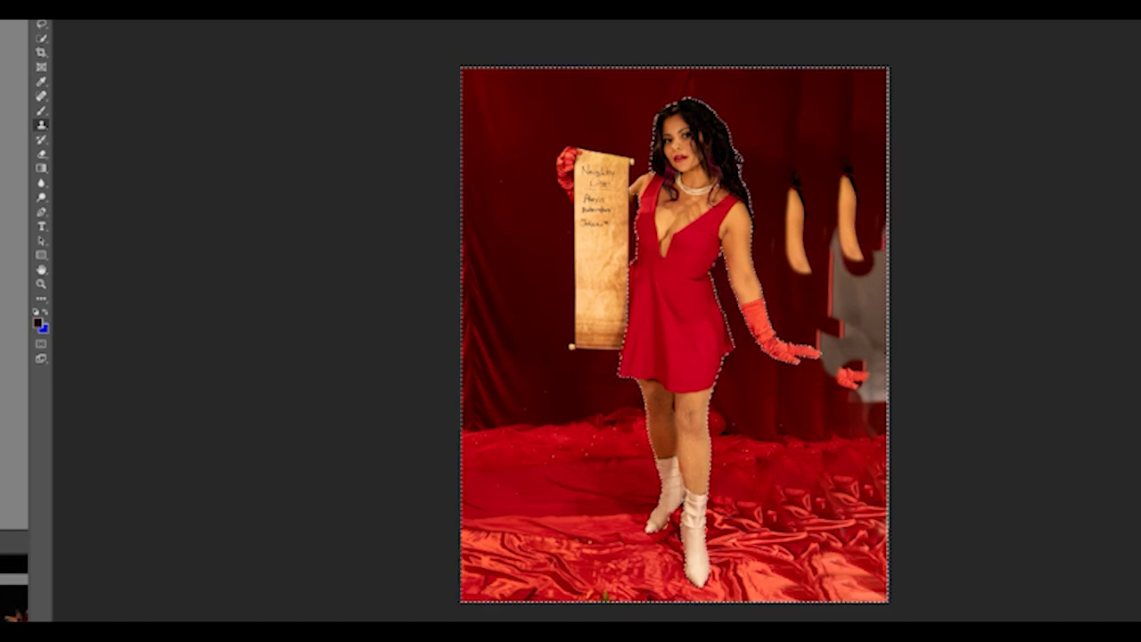
pyautogui.moveTo(794, 182)
pyautogui.mouseDown()
pyautogui.moveTo(796, 217)
pyautogui.moveTo(850, 191)
pyautogui.mouseUp()
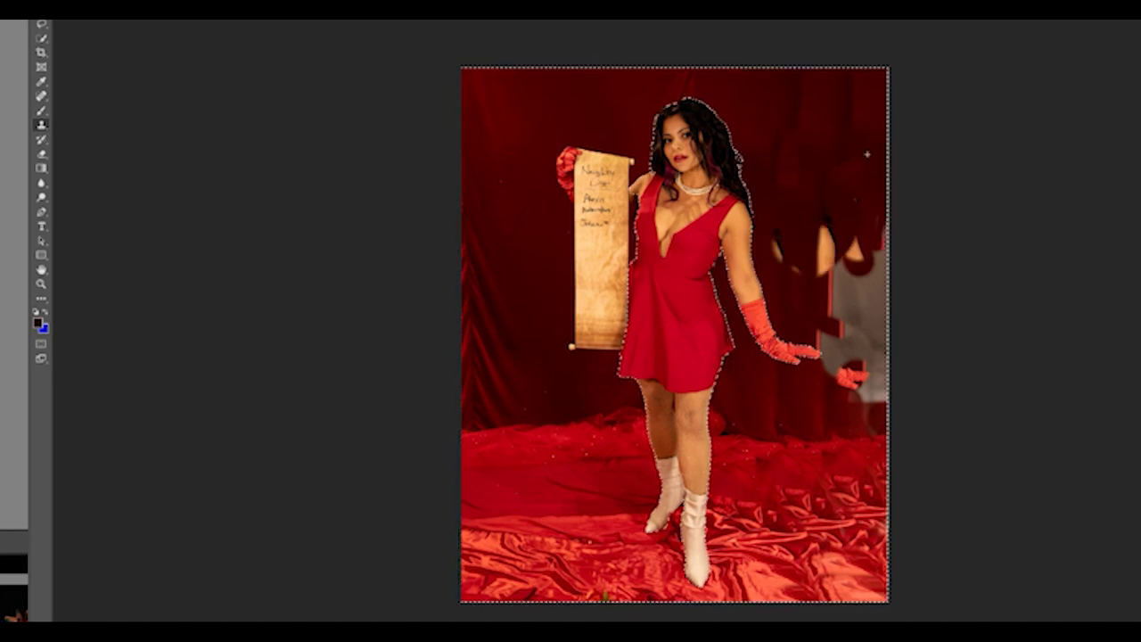
# Step: Clone curtain over the leftover arm and glove fragments and the remaining grey wall, and sample the dark red curtain colour for the Brush tool
pyautogui.moveTo(777, 239)
pyautogui.mouseDown()
pyautogui.moveTo(788, 258)
pyautogui.moveTo(827, 250)
pyautogui.moveTo(849, 319)
pyautogui.moveTo(830, 346)
pyautogui.moveTo(852, 351)
pyautogui.mouseUp()
pyautogui.keyDown('alt'); pyautogui.click(840, 279); pyautogui.keyUp('alt')
pyautogui.keyDown('alt'); pyautogui.click(856, 300); pyautogui.keyUp('alt')
pyautogui.moveTo(871, 282); pyautogui.dragTo(872, 323)
pyautogui.keyDown('alt'); pyautogui.click(868, 248); pyautogui.keyUp('alt')
pyautogui.moveTo(881, 237)
pyautogui.mouseDown()
pyautogui.moveTo(876, 360)
pyautogui.moveTo(845, 378)
pyautogui.moveTo(856, 374)
pyautogui.mouseUp()
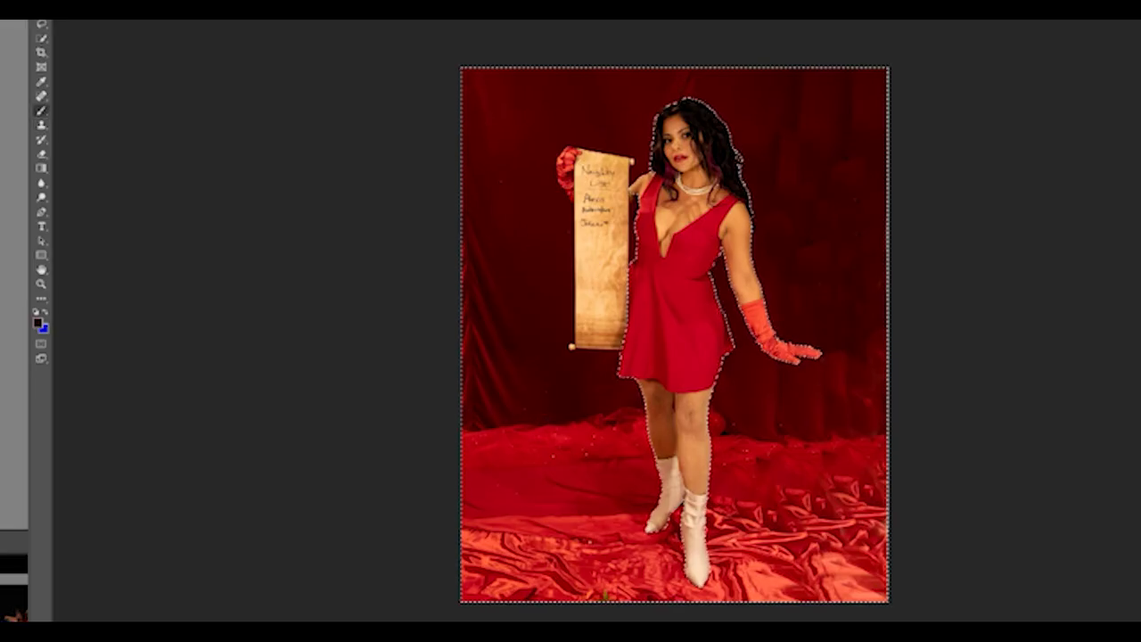
pyautogui.keyDown('alt'); pyautogui.click(533, 179); pyautogui.keyUp('alt')
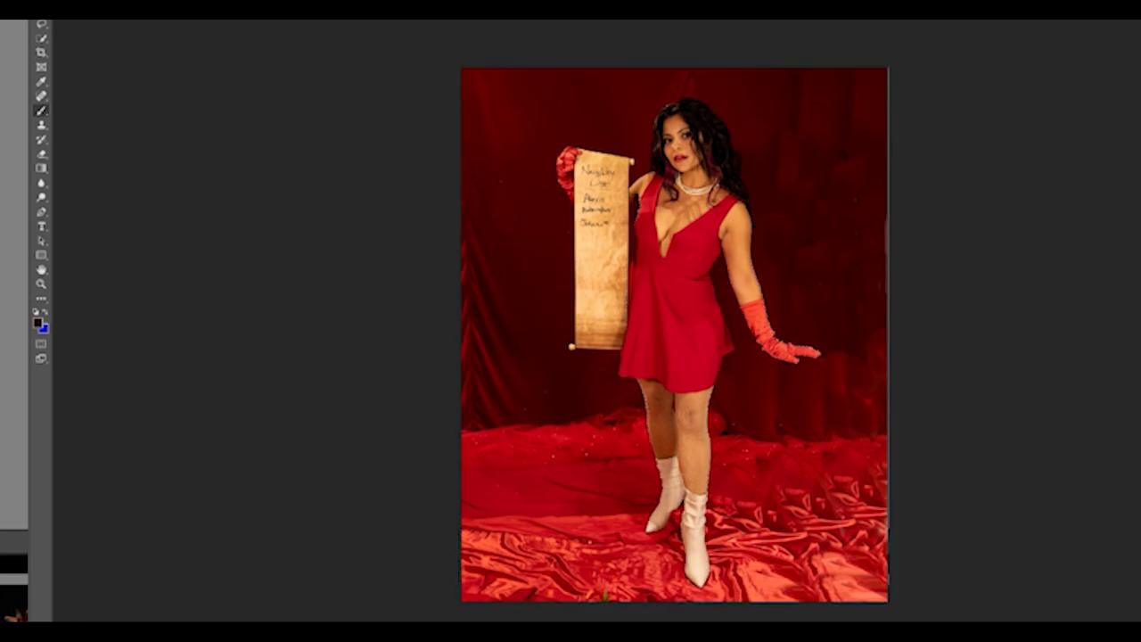
# Step: Paint smooth dark red over the curtain background around the woman with the Brush tool, and clear the selection
pyautogui.moveTo(481, 89); pyautogui.dragTo(482, 277)
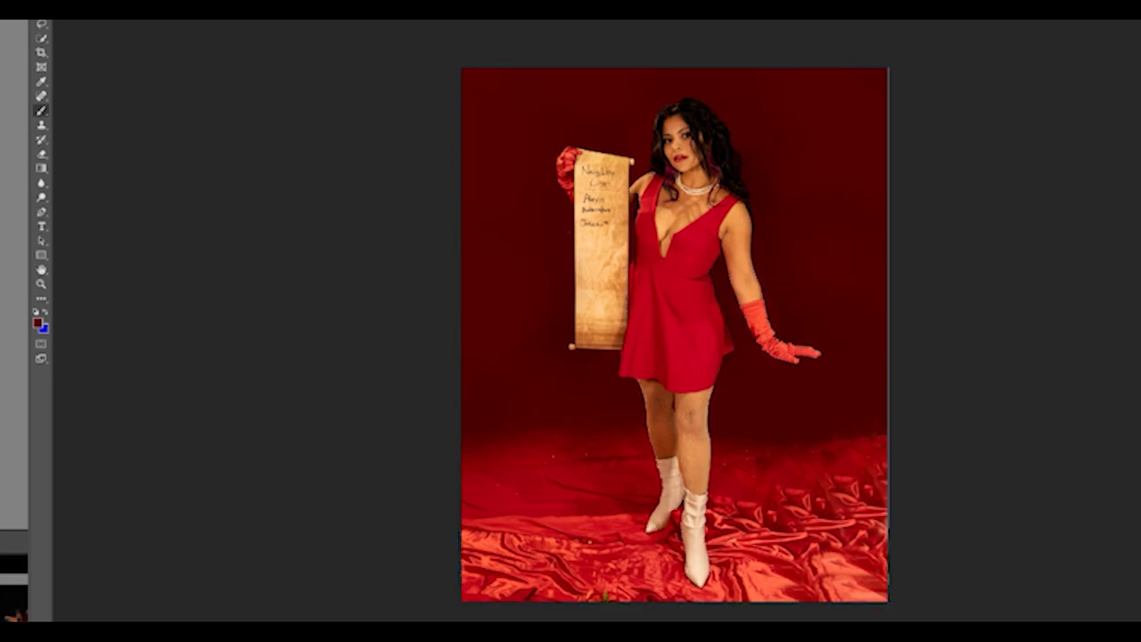
pyautogui.click(158, 21)
pyautogui.hotkey('ctrl', 'd')
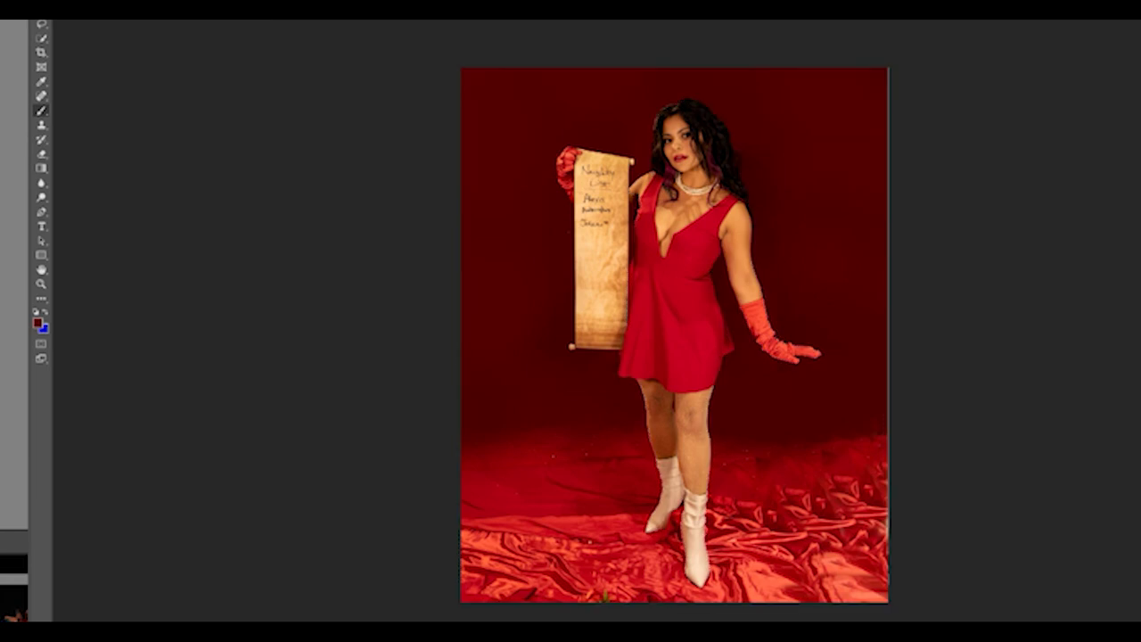
# Step: Reduce the brush size for close-up retouching of the woman's face
pyautogui.hotkey('alt', 'v')
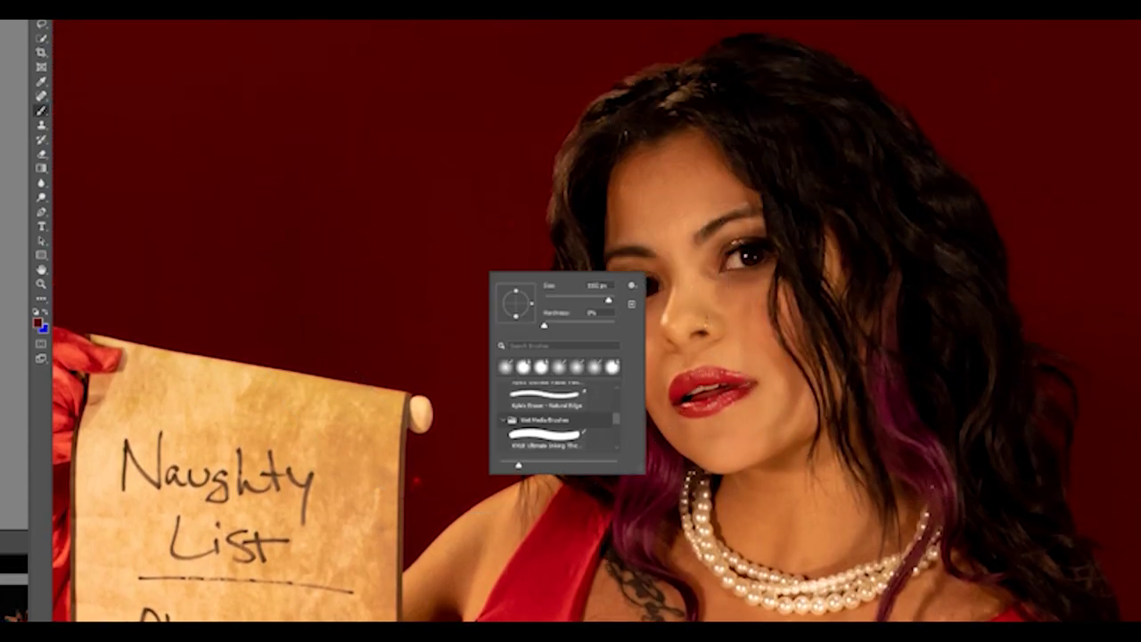
pyautogui.moveTo(608, 300); pyautogui.dragTo(559, 301)
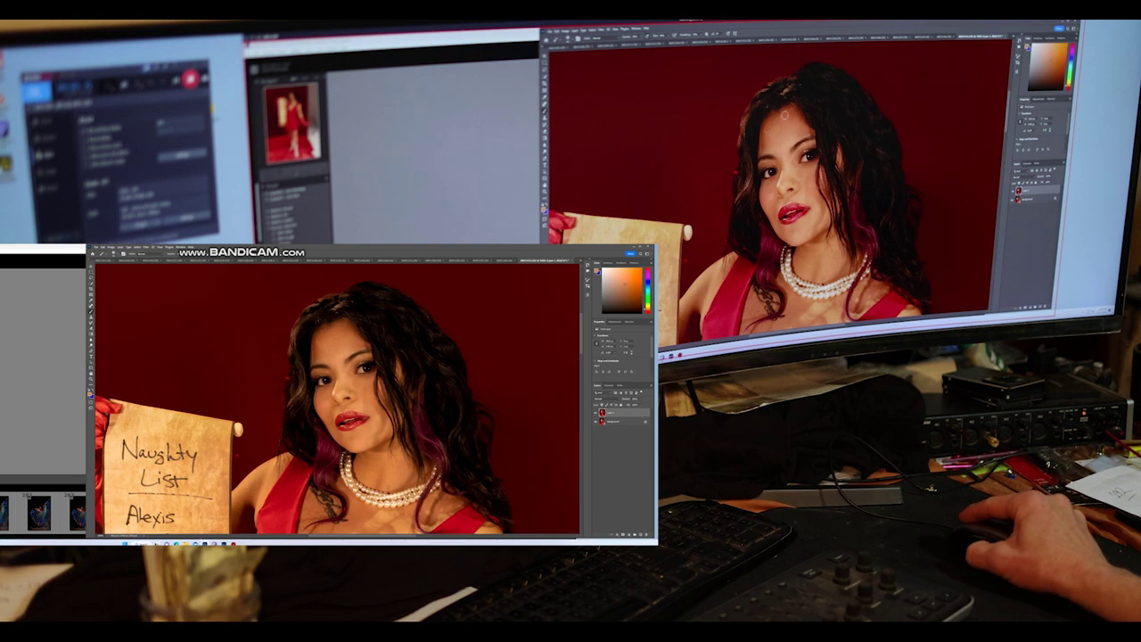
# Step: Apply a Color Balance adjustment to the whole portrait's midtones, shifting them slightly toward green, blue and cyan
pyautogui.click(160, 249)
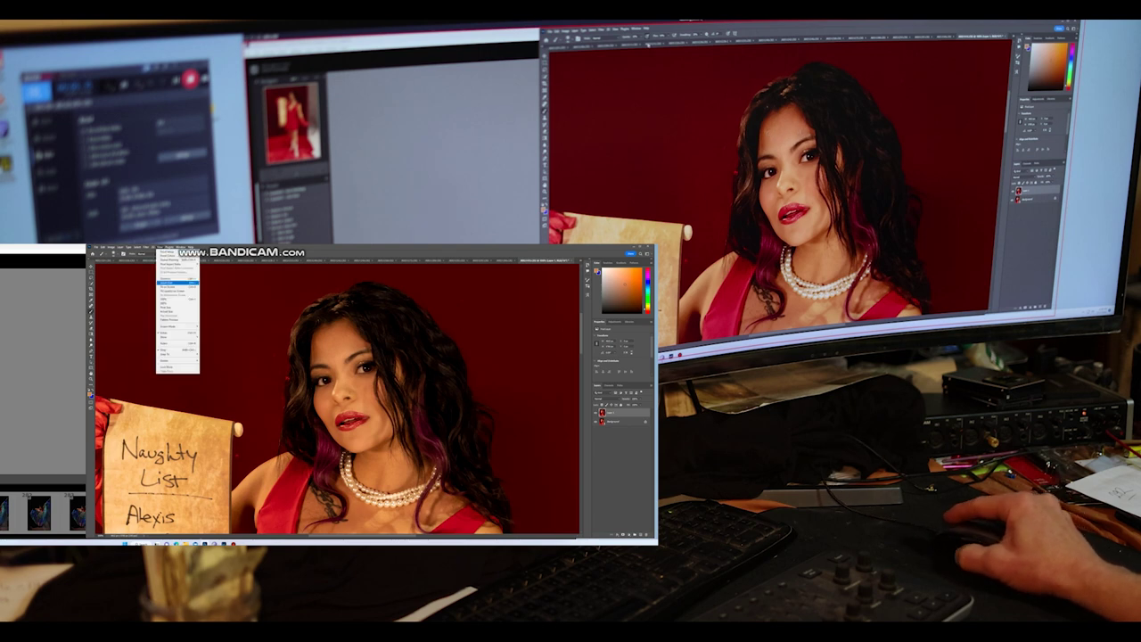
pyautogui.click(172, 287)
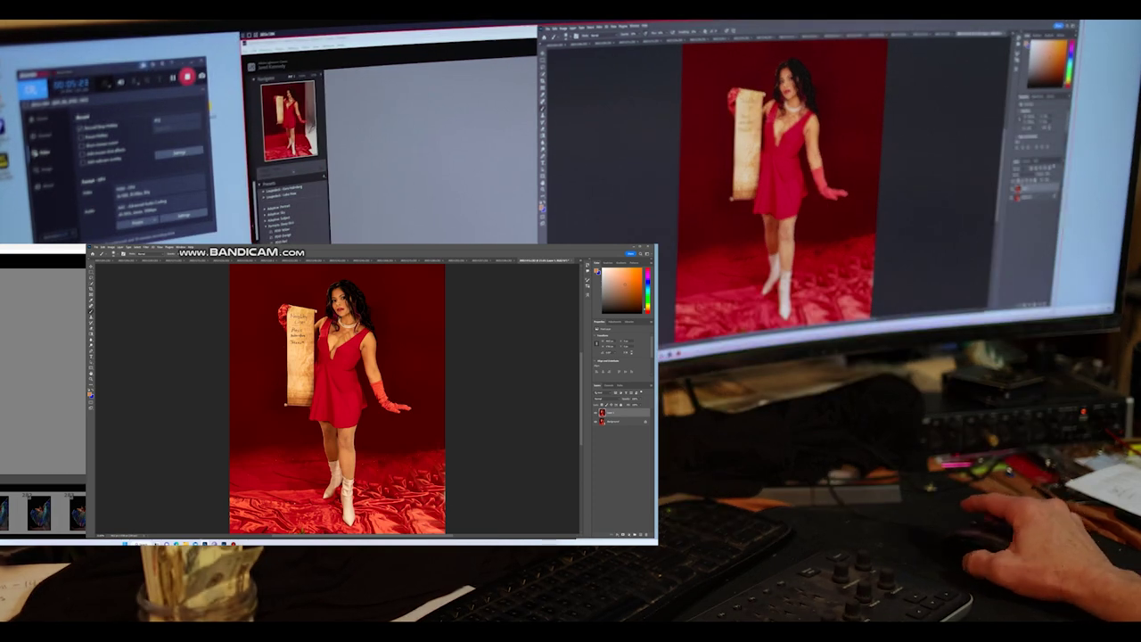
pyautogui.click(120, 247)
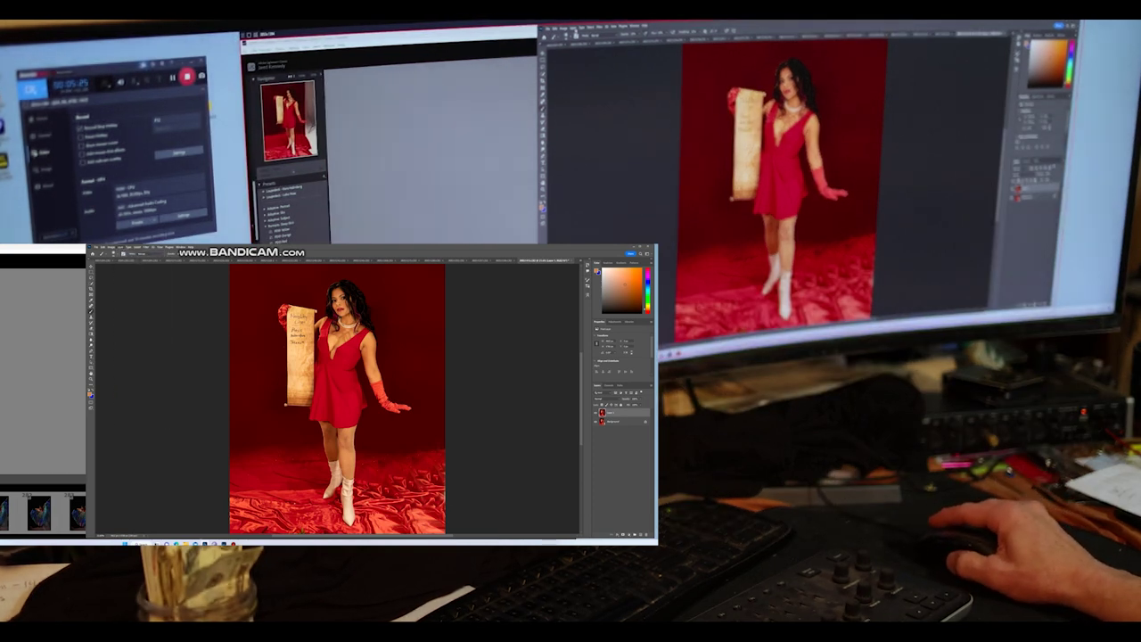
pyautogui.moveTo(111, 247)
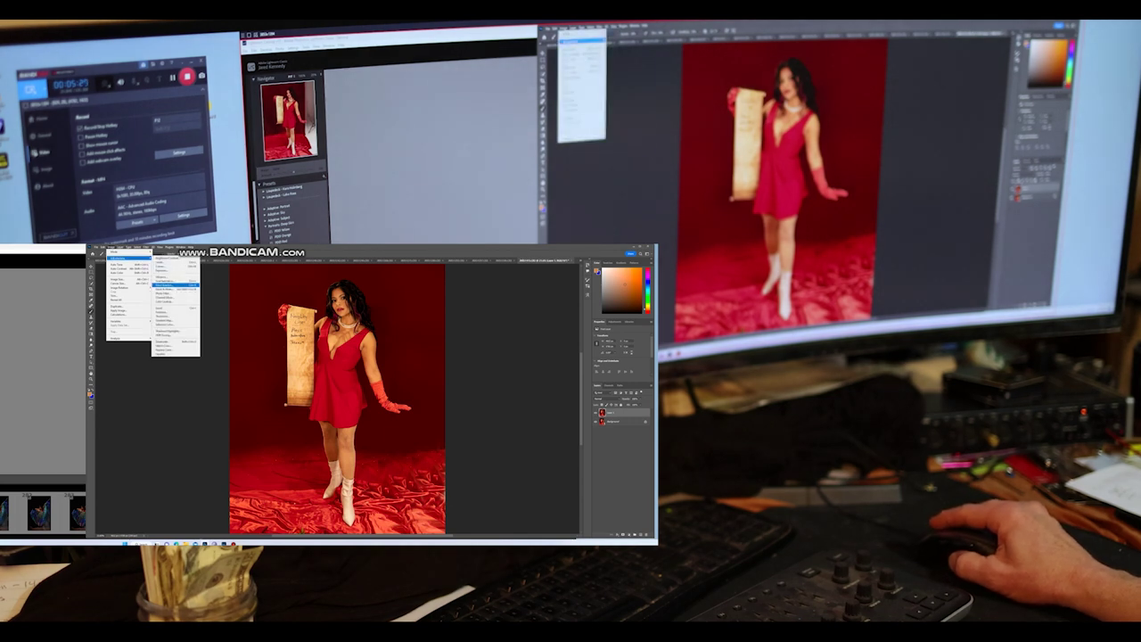
pyautogui.click(173, 285)
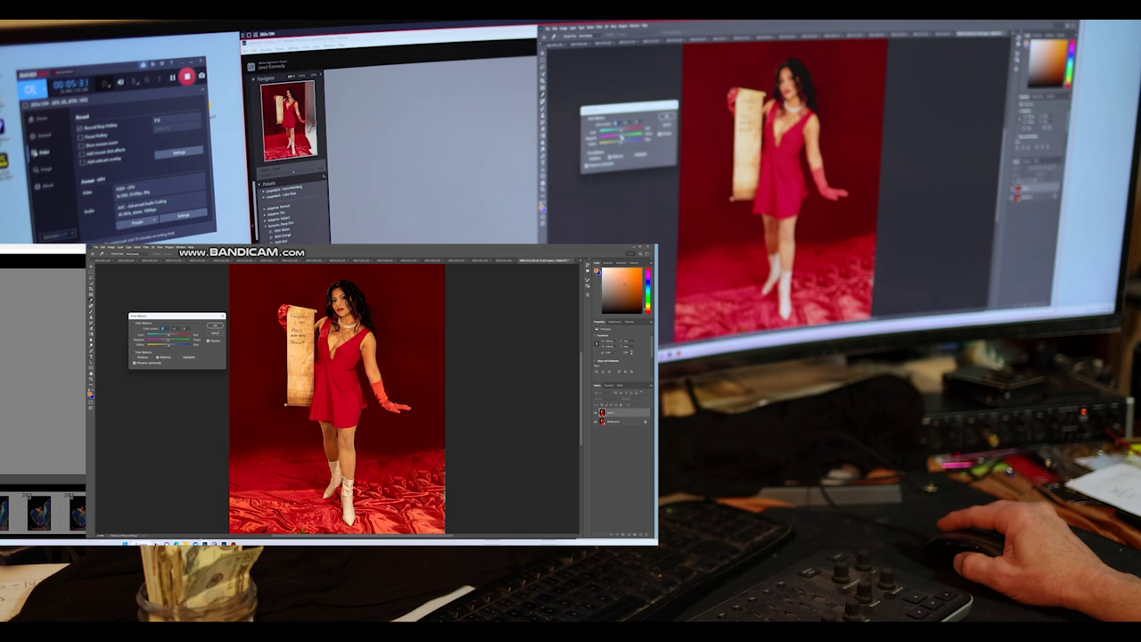
pyautogui.moveTo(168, 340); pyautogui.dragTo(171, 340)
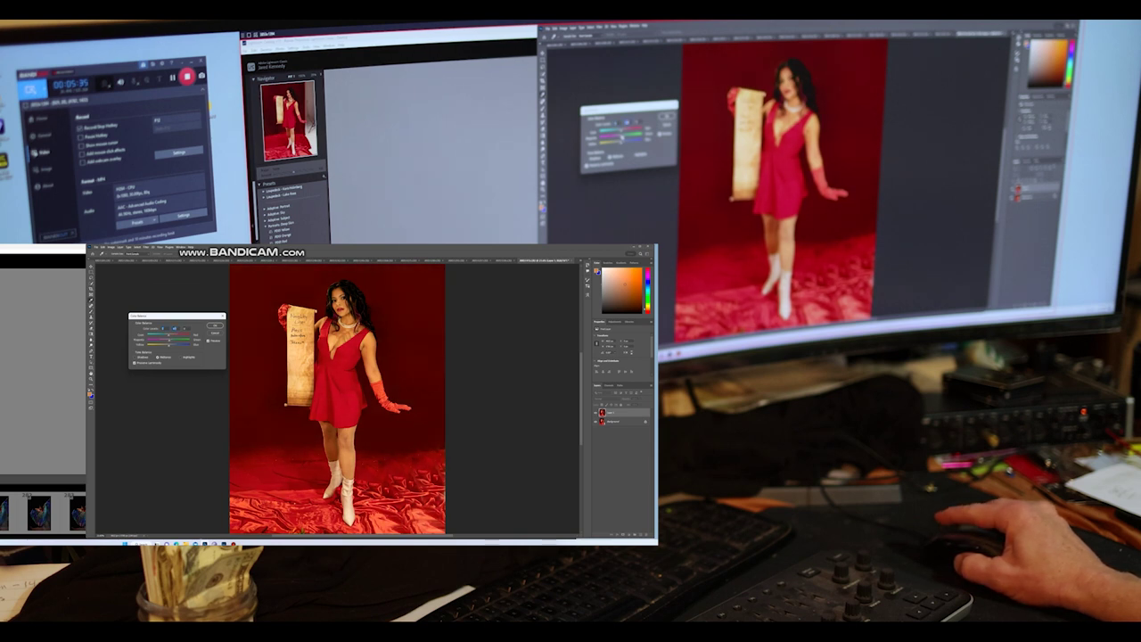
pyautogui.moveTo(167, 345); pyautogui.dragTo(171, 345)
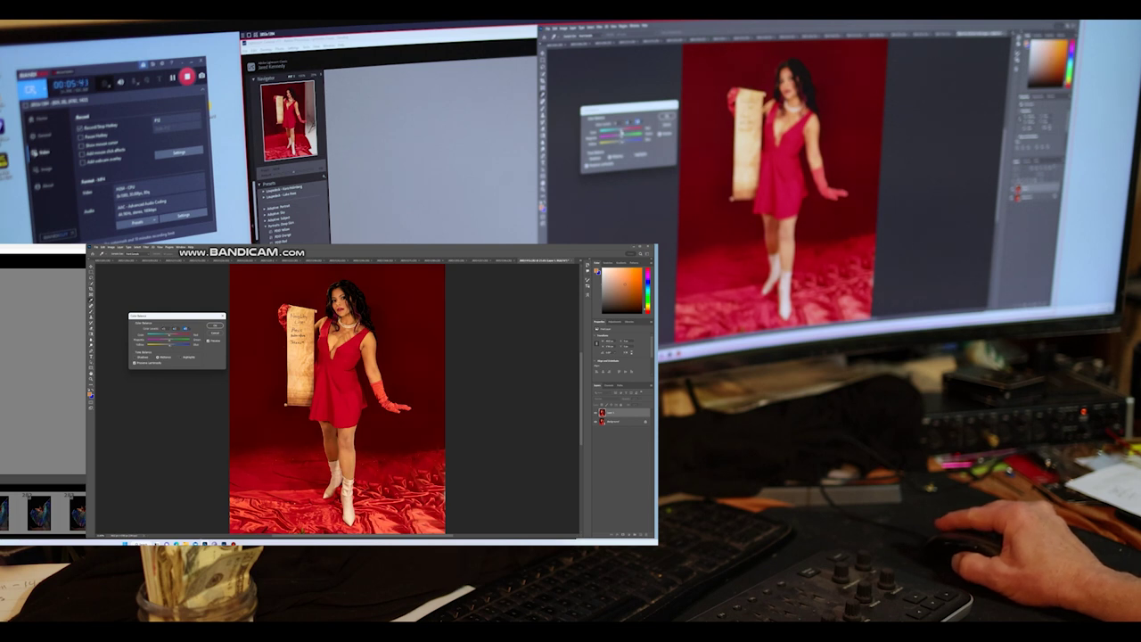
pyautogui.moveTo(169, 335); pyautogui.dragTo(167, 335)
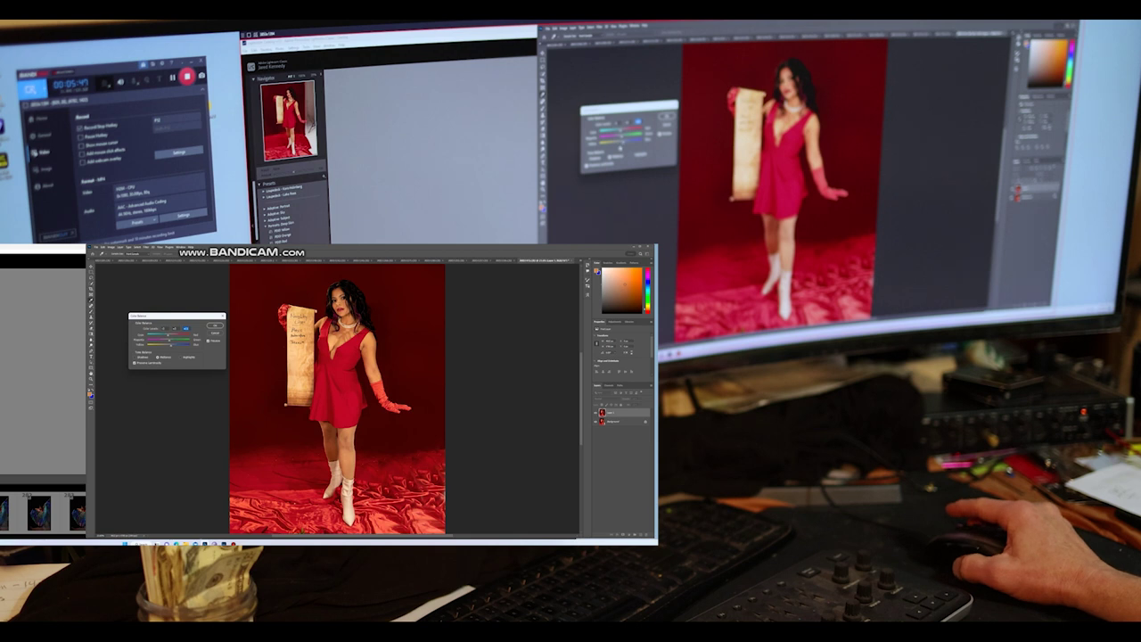
pyautogui.press('Return')
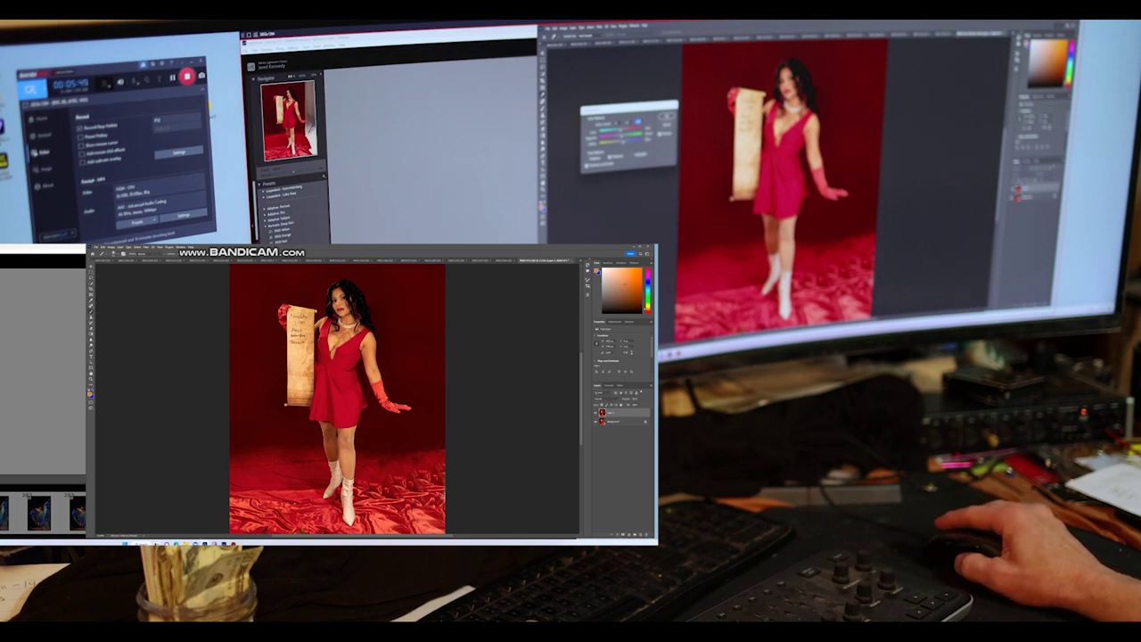